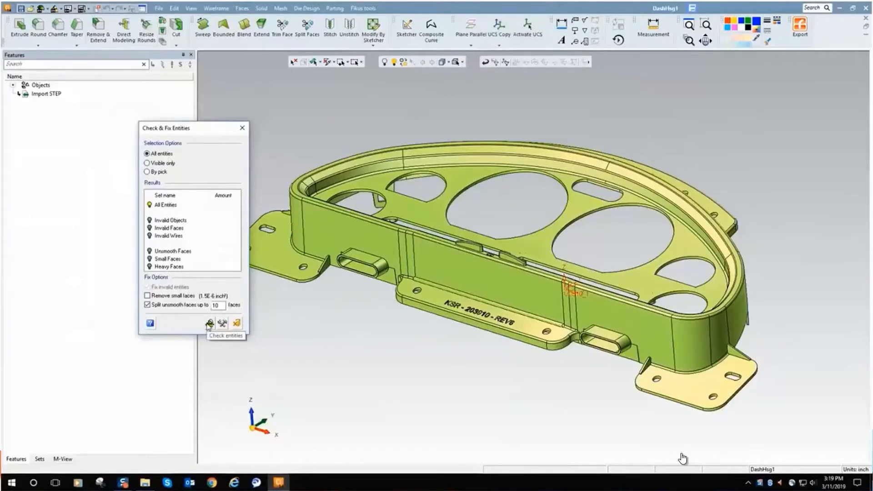
Check all entities of the imported housing for problems with Check & Fix Entities, and close the check.
click(208, 325)
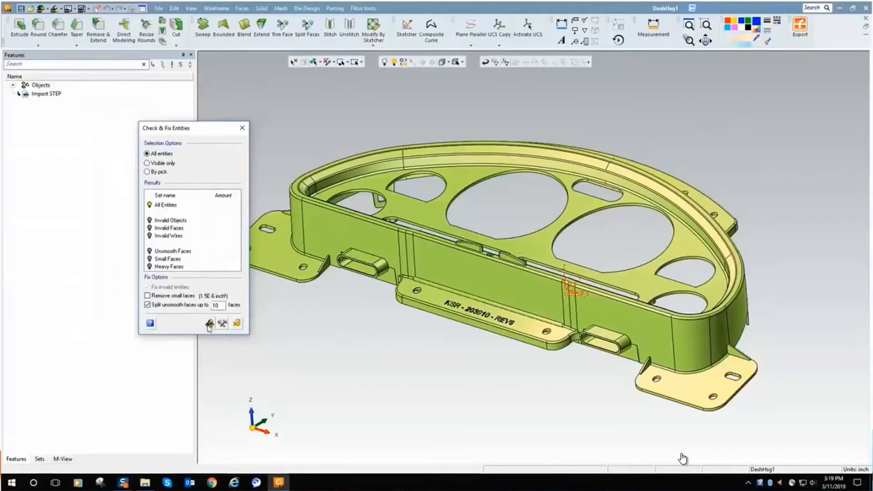
click(208, 326)
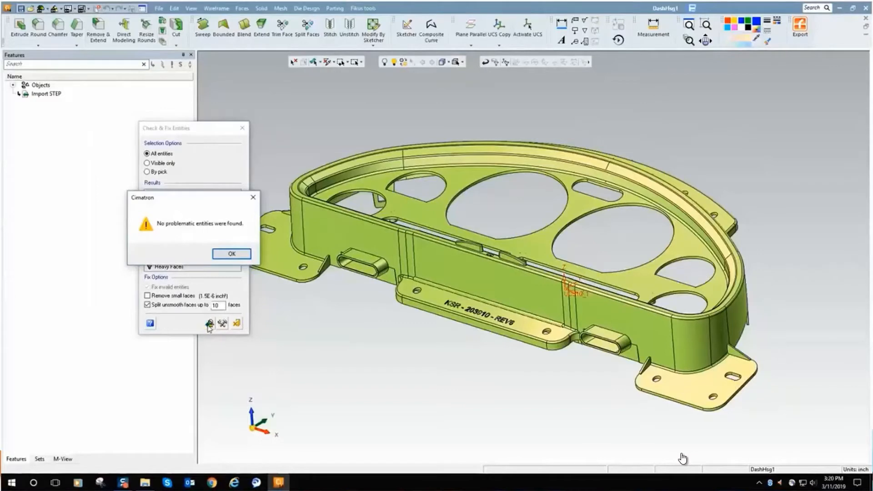
click(232, 254)
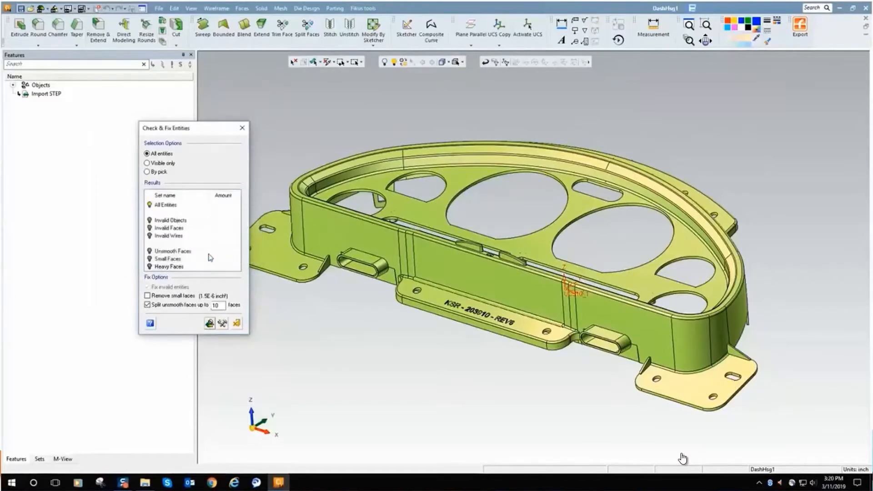
click(242, 127)
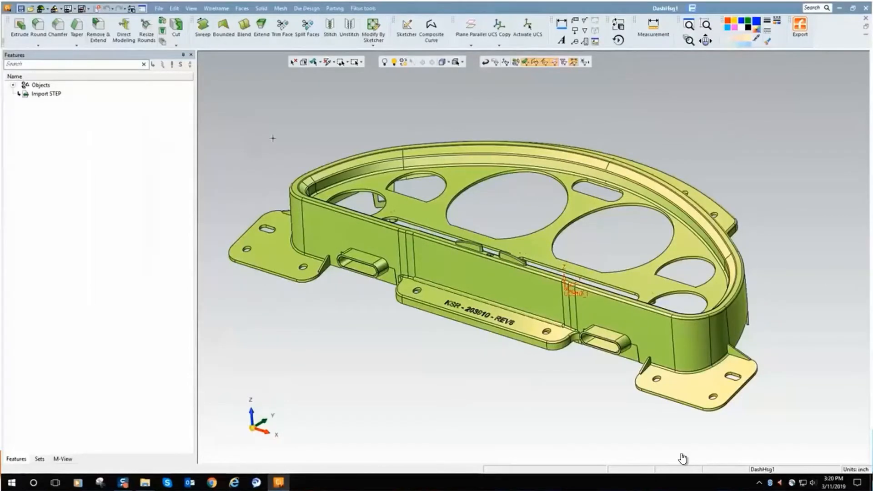
Run Body Integrity on the housing with all check types at their default values, and exit with the markings kept.
click(451, 9)
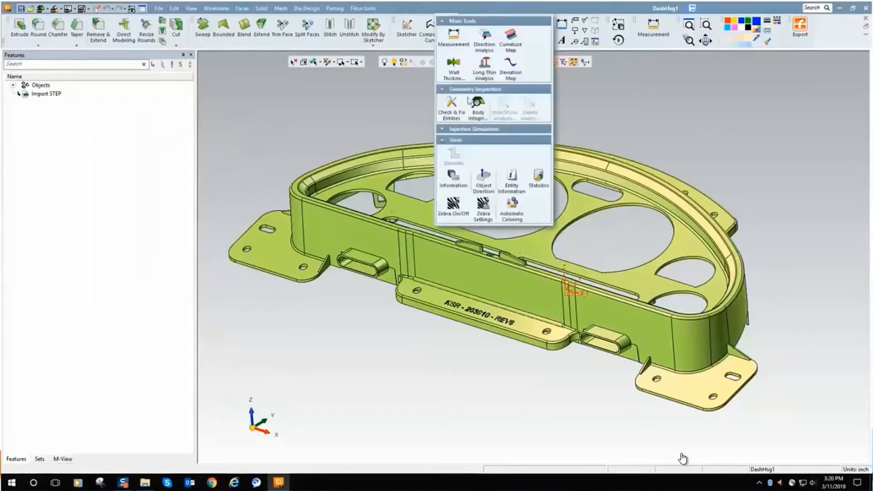
click(475, 109)
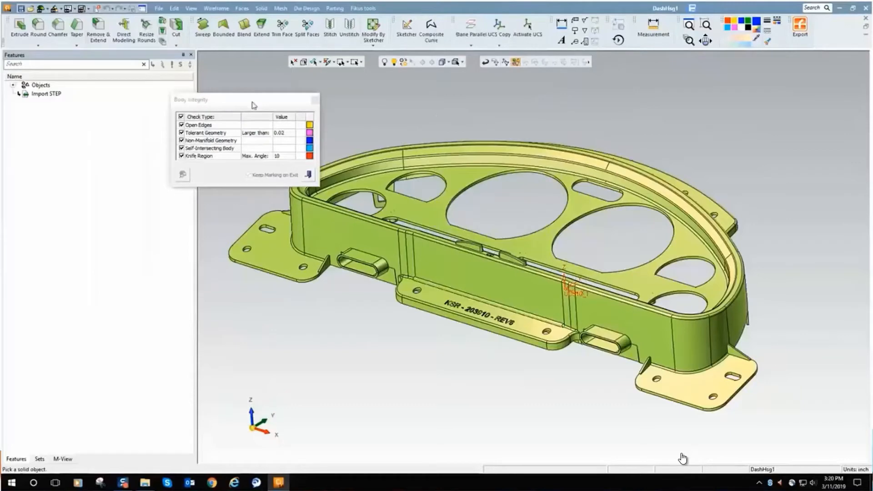
drag(253, 101, 247, 97)
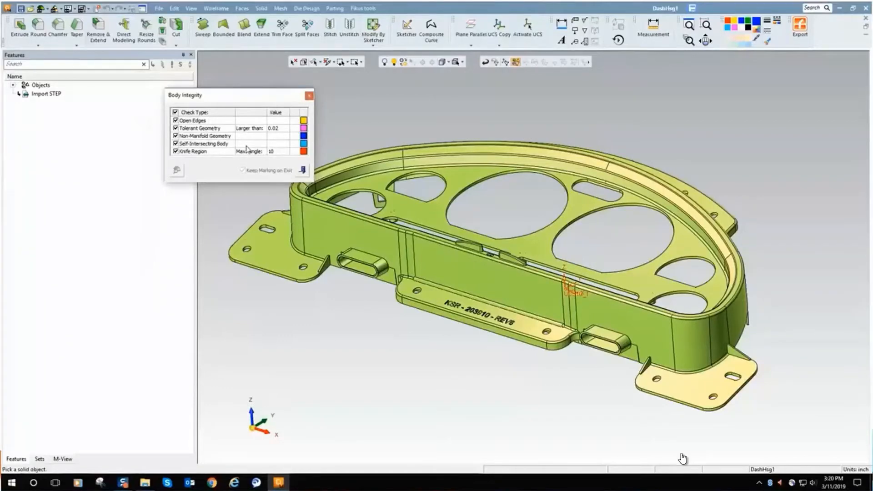
click(326, 233)
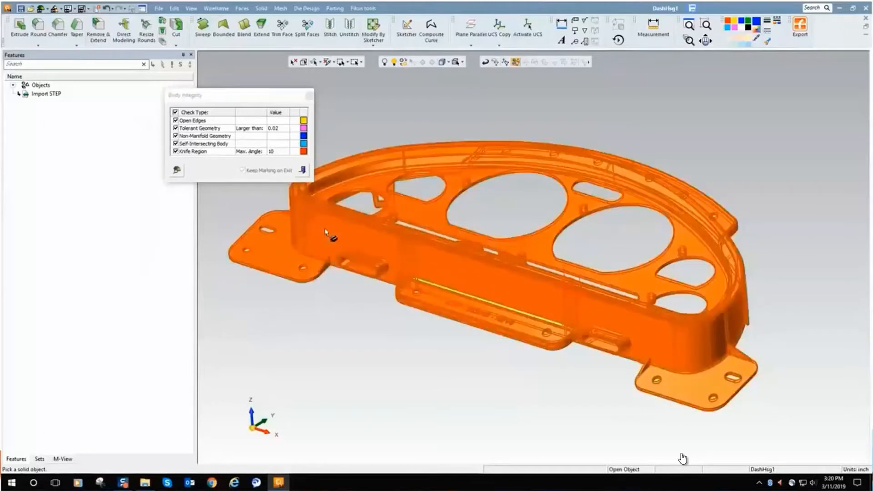
click(176, 171)
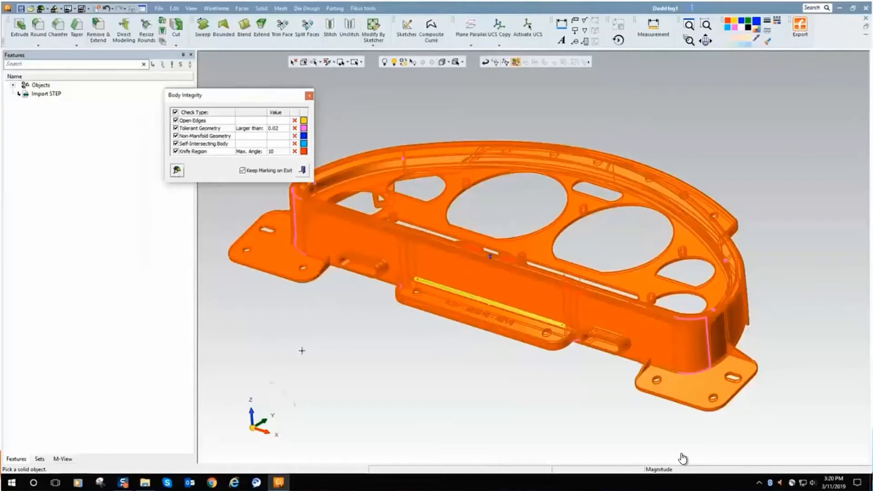
mouse_move(403, 398)
middle_down()
mouse_move(406, 387)
mouse_move(402, 397)
middle_up()
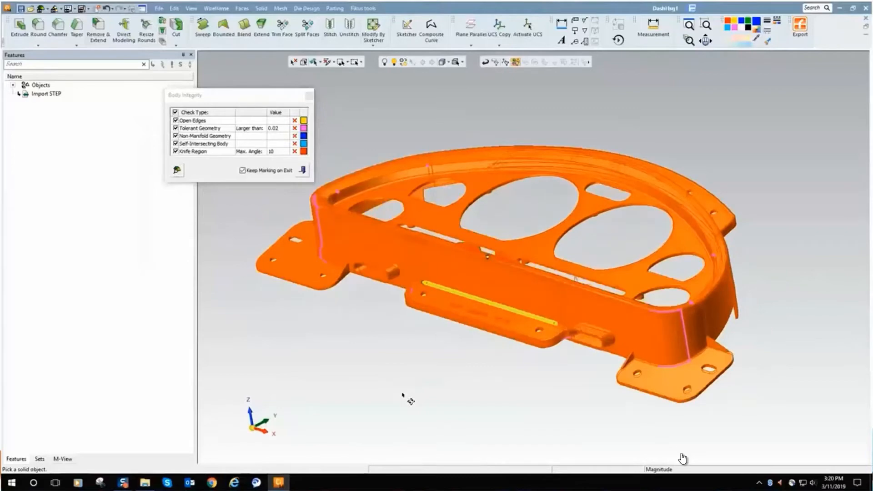
click(303, 170)
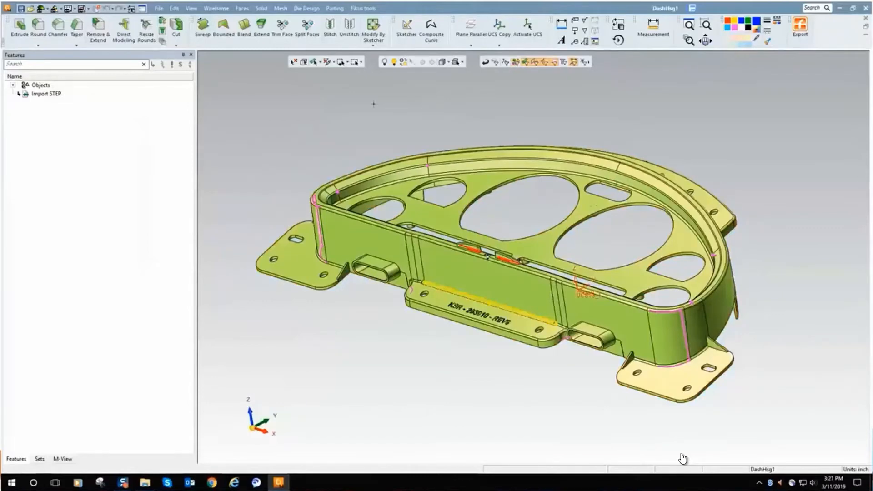
Examine the marked cylindrical face between the part-number flange and the front wall up close, and return to the whole housing.
click(705, 26)
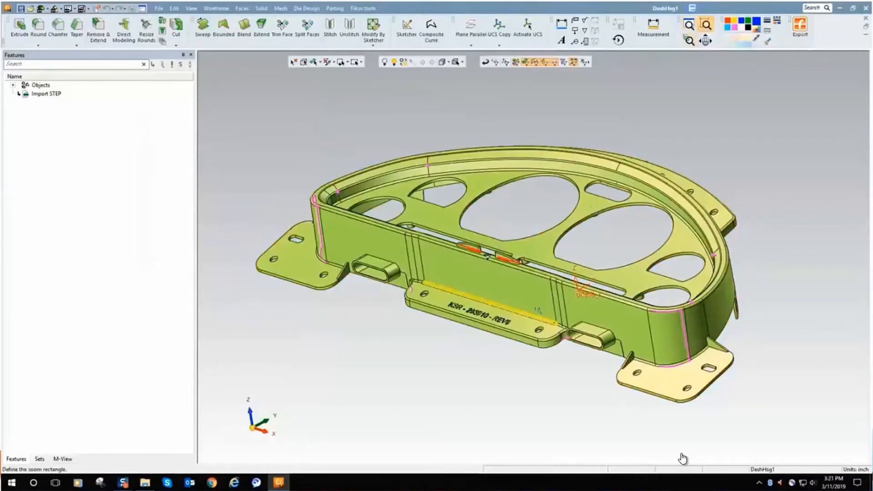
drag(536, 308, 566, 340)
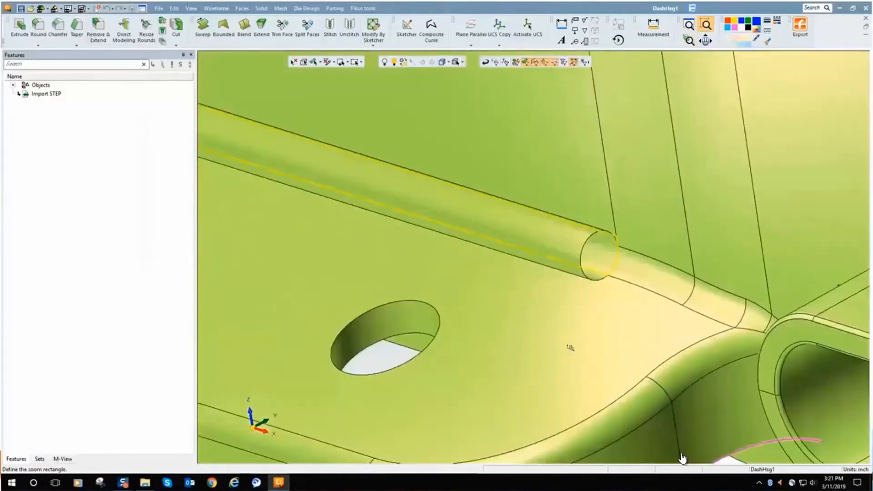
key(Escape)
click(599, 257)
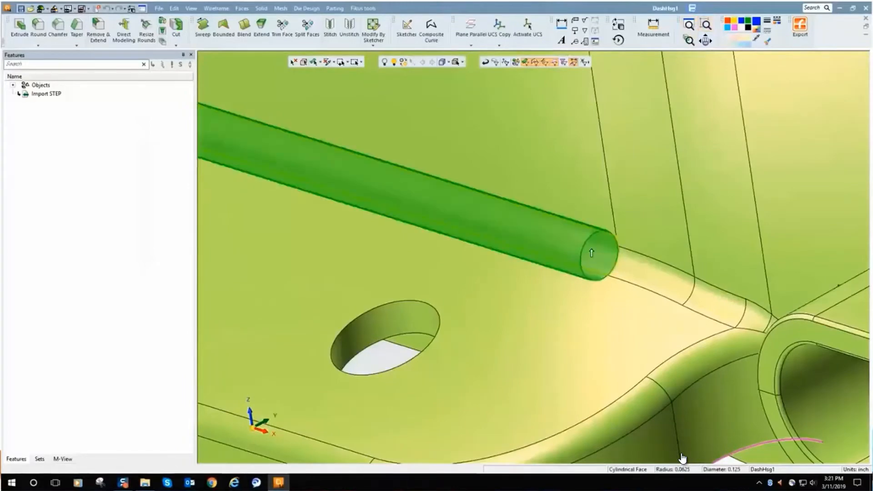
click(569, 255)
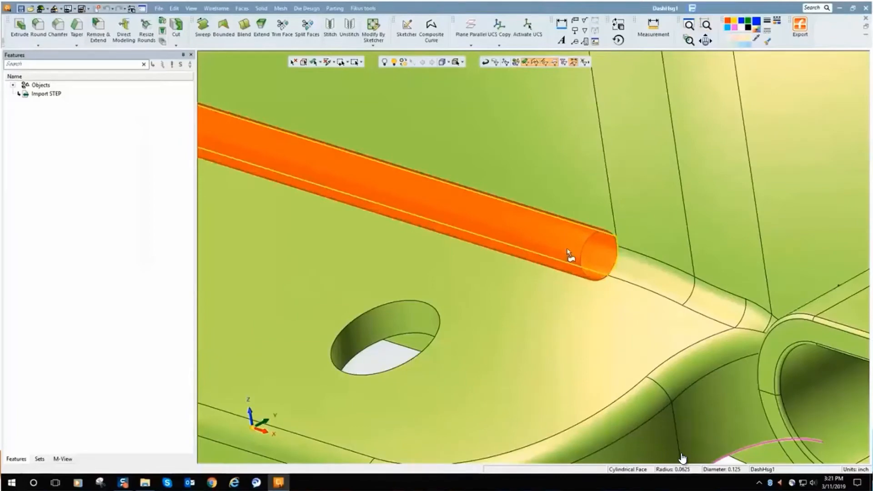
scroll(559, 292, down, 3)
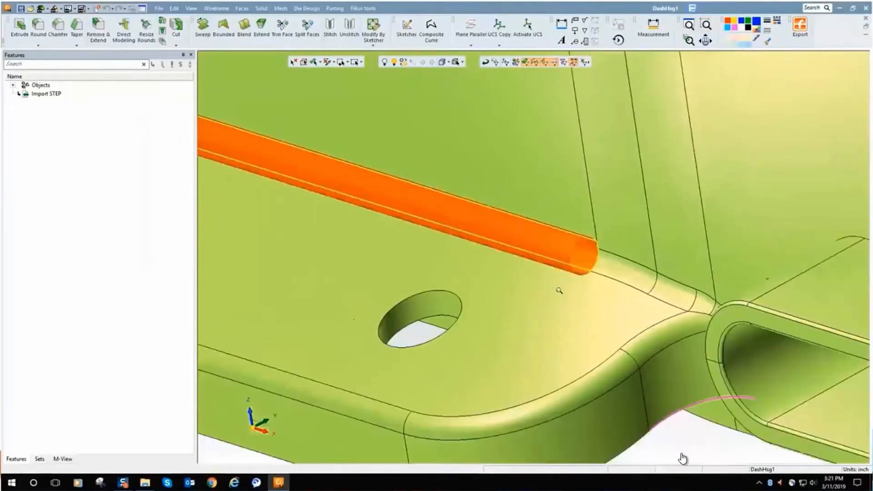
middle_drag(547, 350, 569, 313)
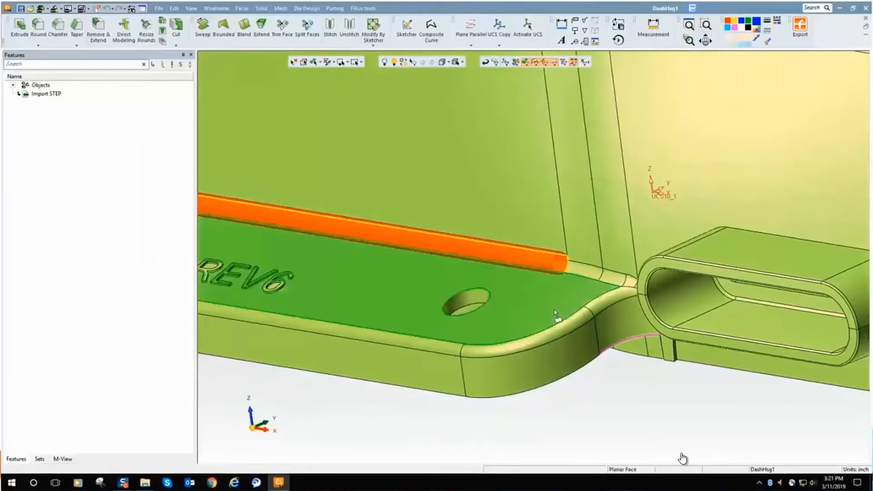
mouse_move(557, 318)
middle_down()
mouse_move(526, 308)
mouse_move(544, 300)
mouse_move(544, 315)
middle_up()
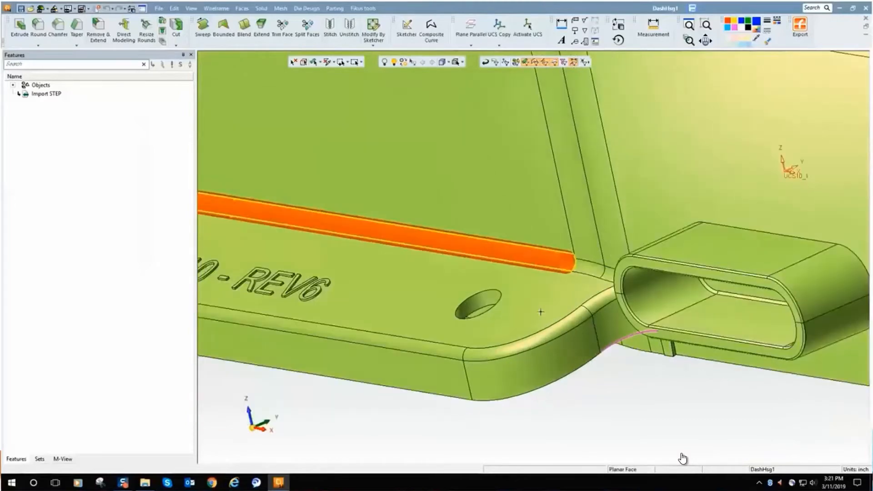
mouse_move(267, 409)
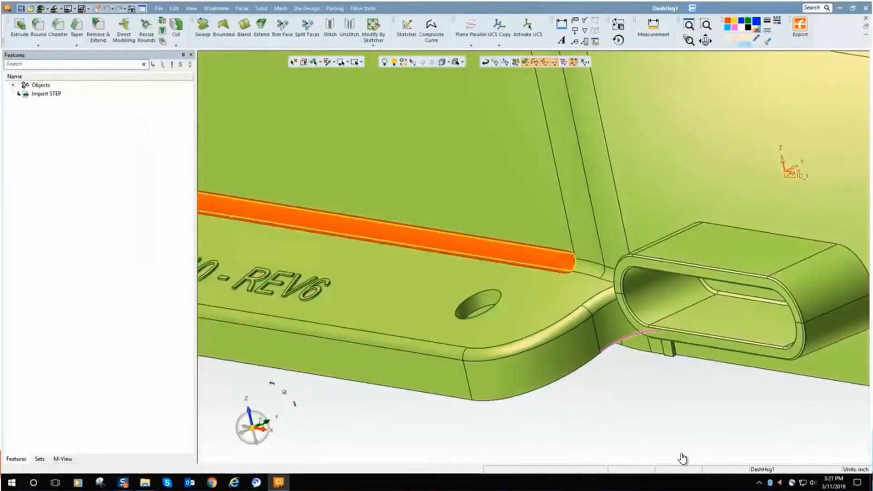
click(253, 427)
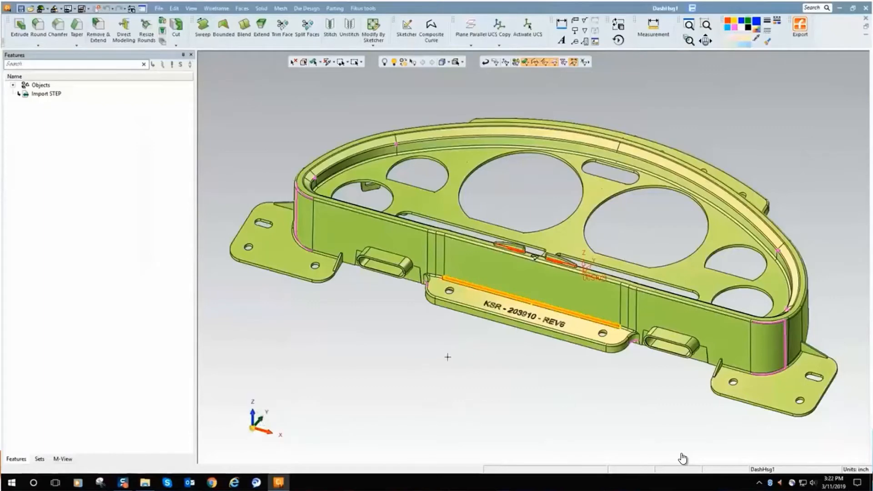
middle_drag(448, 356, 444, 350)
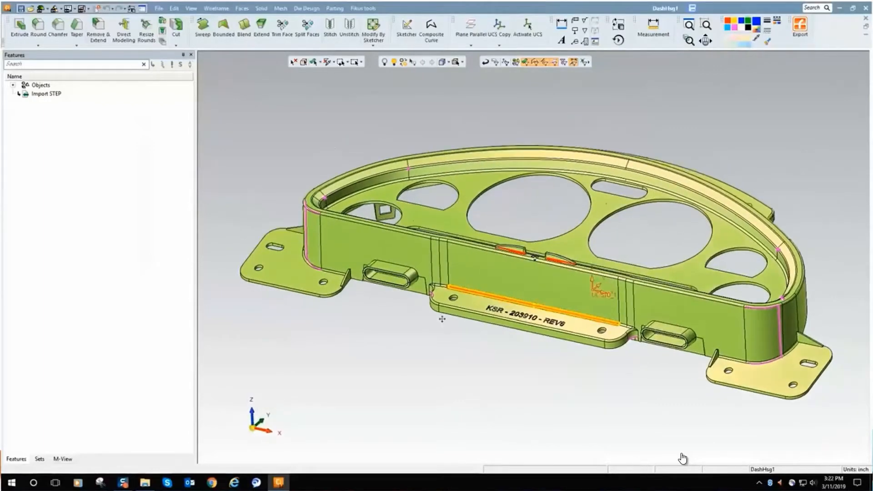
middle_drag(443, 321, 421, 304)
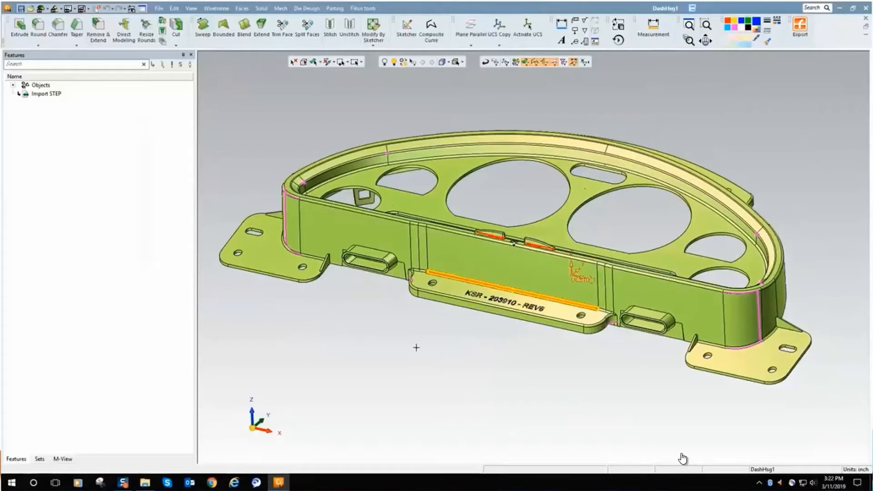
Run Body Integrity on the housing again with tolerant geometry larger than .01, and exit with the markings kept.
click(446, 9)
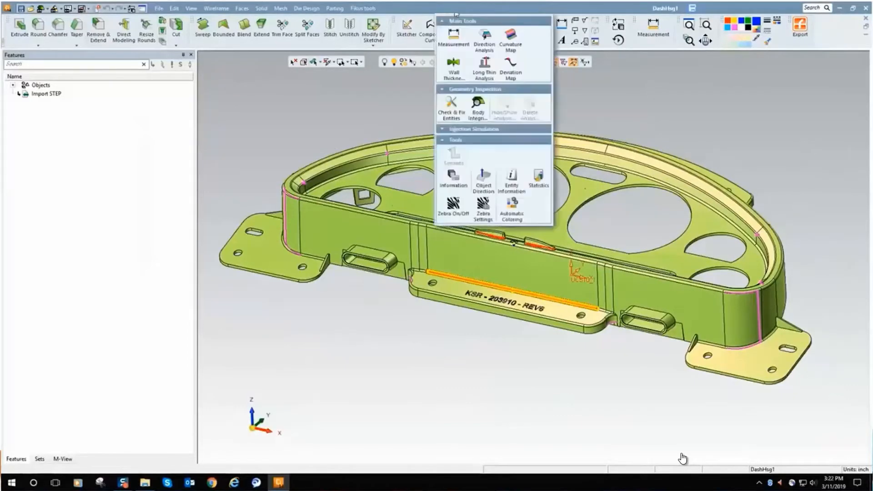
click(482, 107)
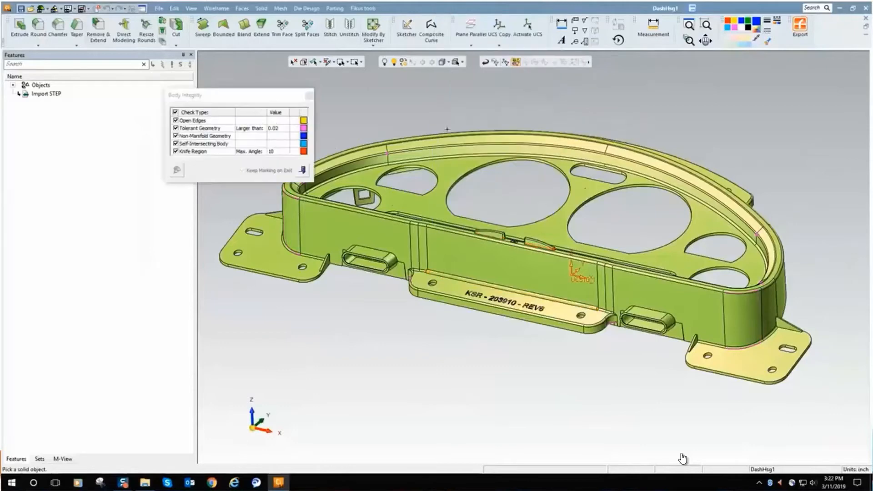
click(275, 128)
text(.01)
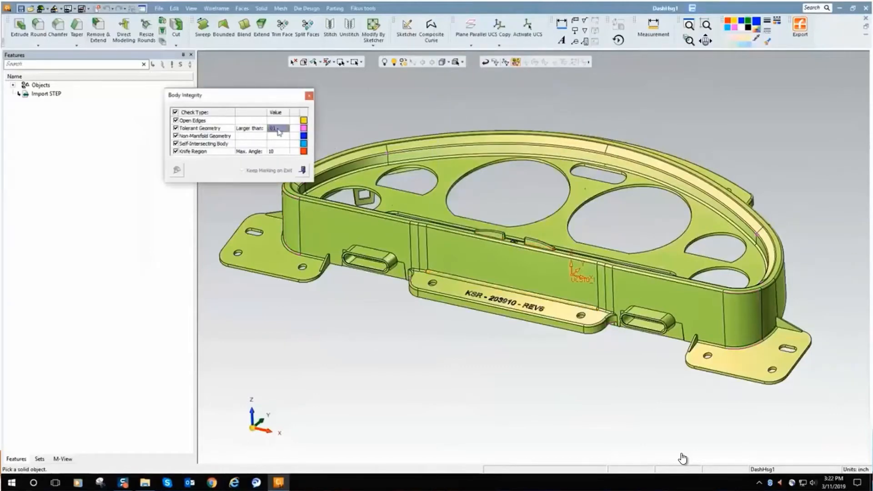
click(315, 221)
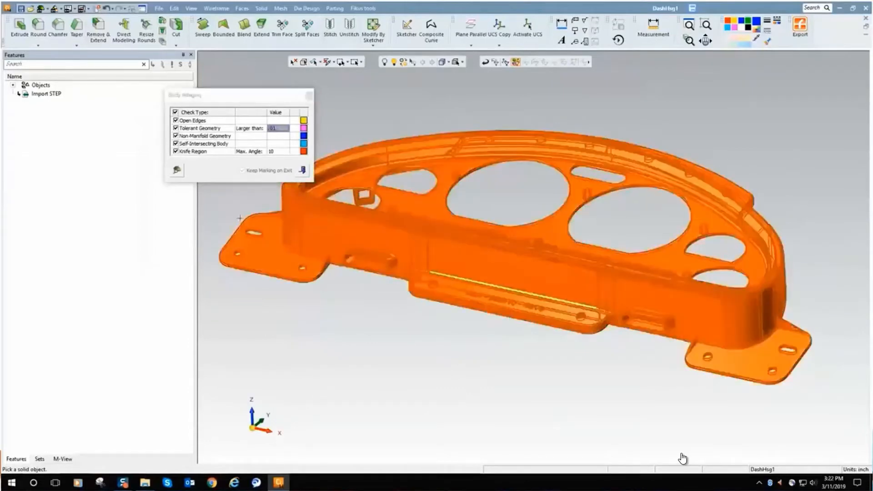
click(177, 170)
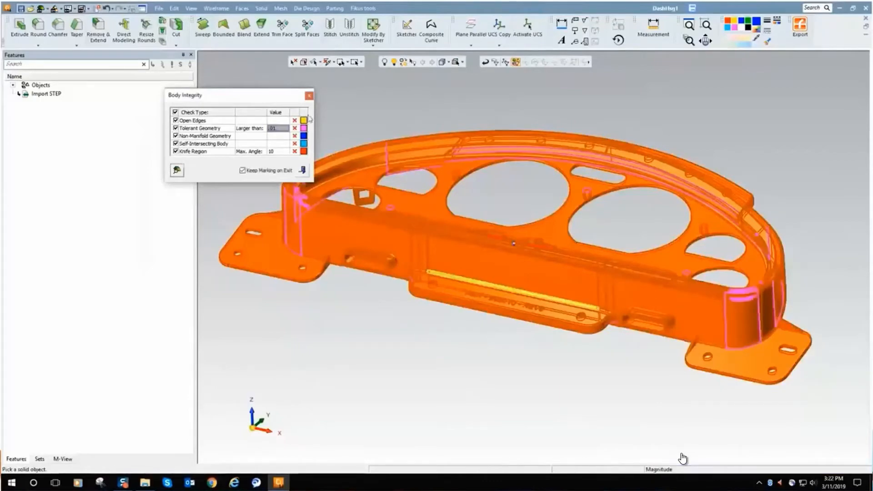
click(302, 171)
Examine the marked tolerant edges at the housing's rounded corner up close, with the analysis markings shown and hidden.
middle_drag(400, 310, 580, 401)
scroll(617, 347, up, 3)
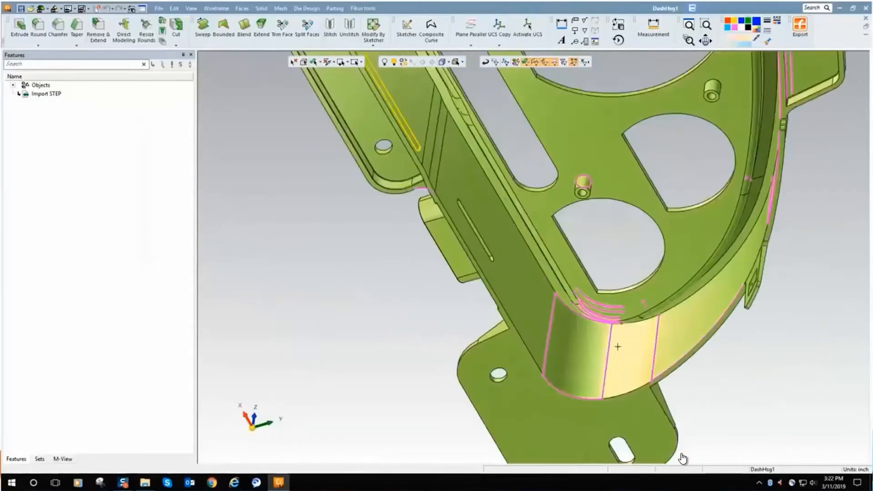
scroll(523, 327, down, 2)
scroll(523, 328, up, 6)
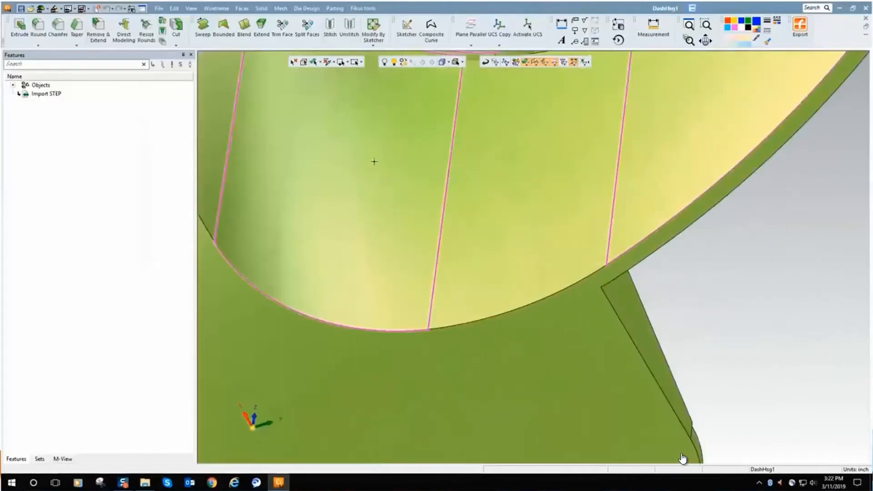
click(450, 13)
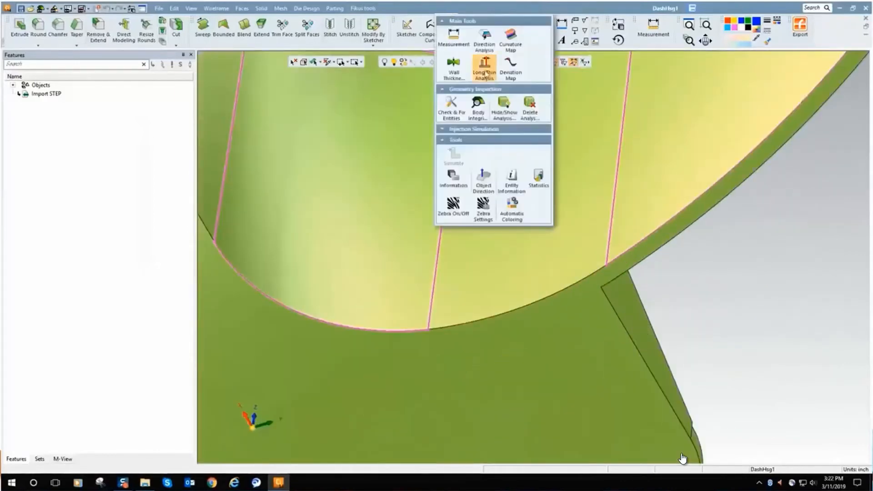
click(501, 112)
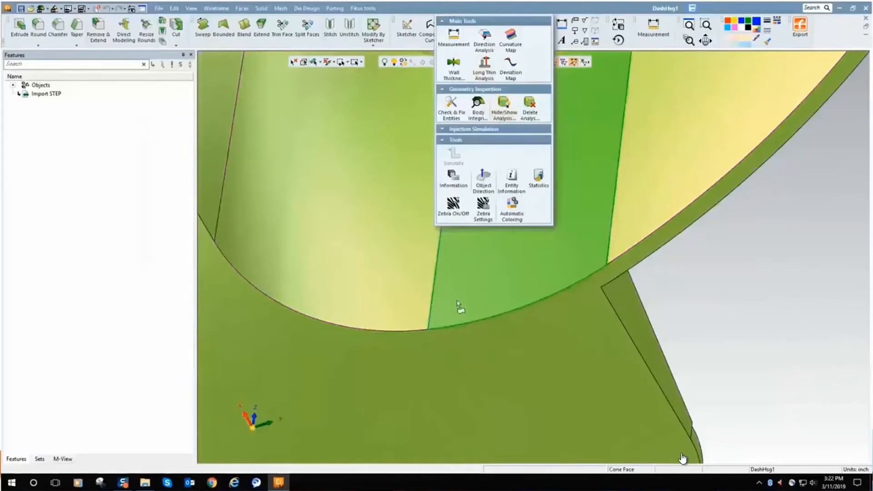
middle_drag(460, 306, 524, 241)
scroll(450, 208, up, 3)
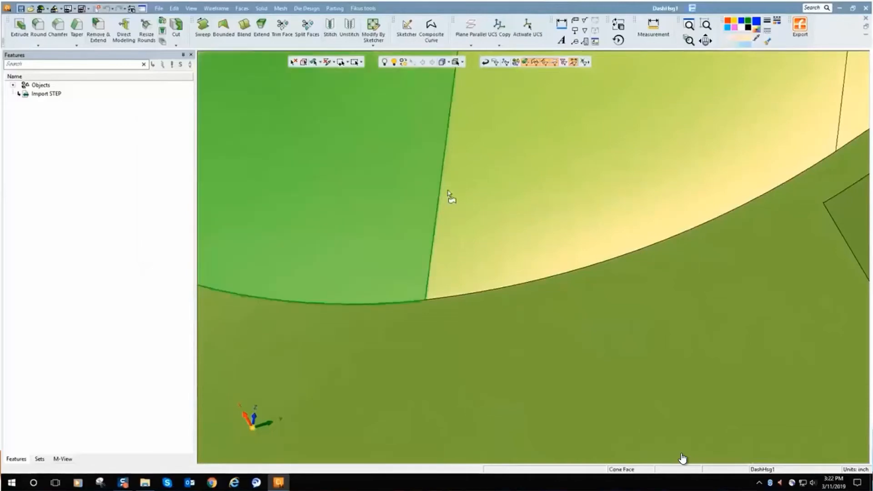
ctrl+right_drag(447, 193, 481, 371)
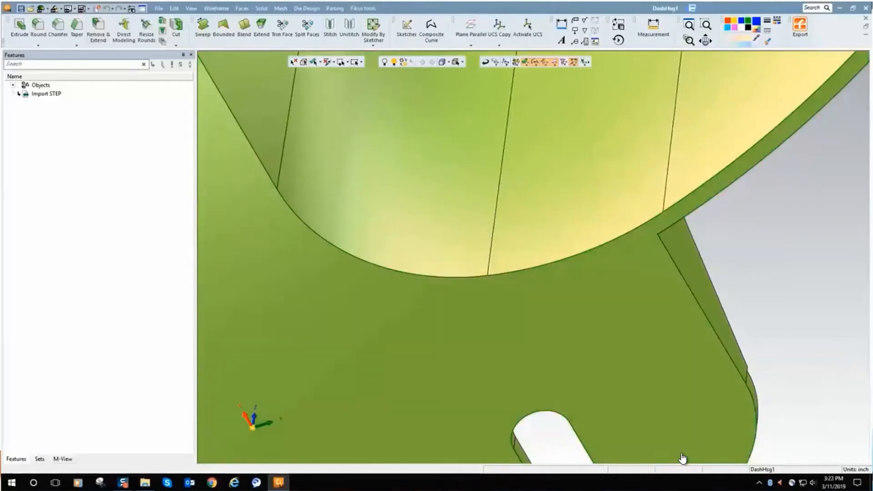
Close the DashHsg1 document without saving its changes.
click(865, 18)
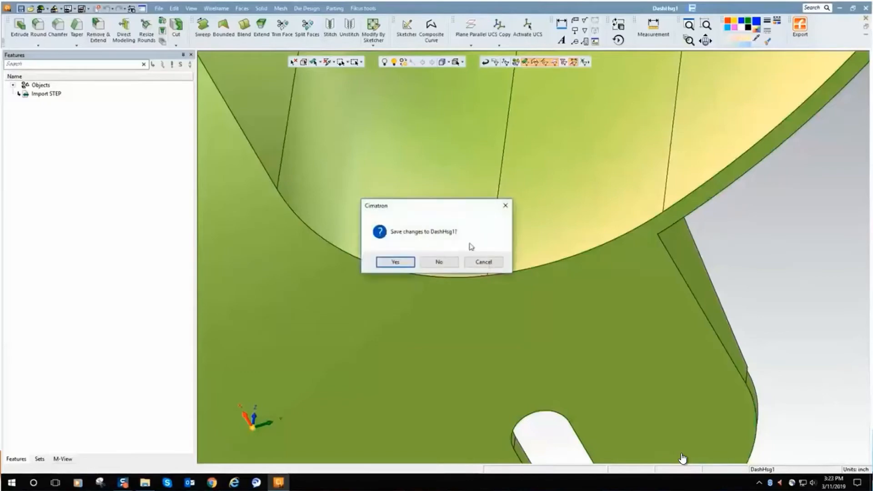
click(448, 262)
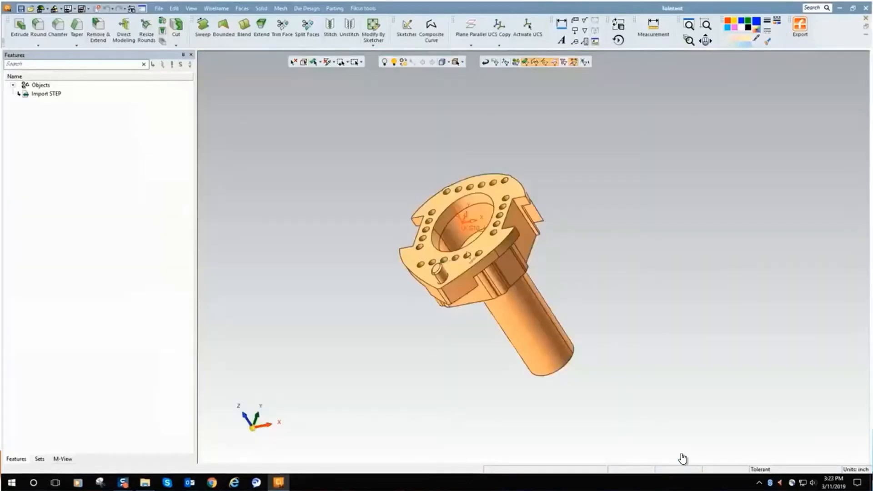
Run Body Integrity on the flanged part with tolerant geometry larger than 1, inspect the marked bore edge, and exit with the markings kept.
middle_drag(607, 247, 627, 261)
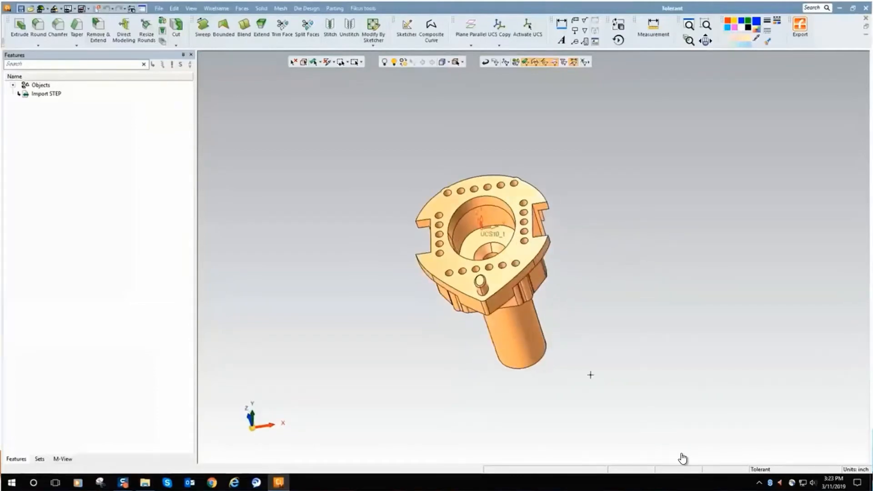
scroll(561, 292, up, 2)
click(442, 26)
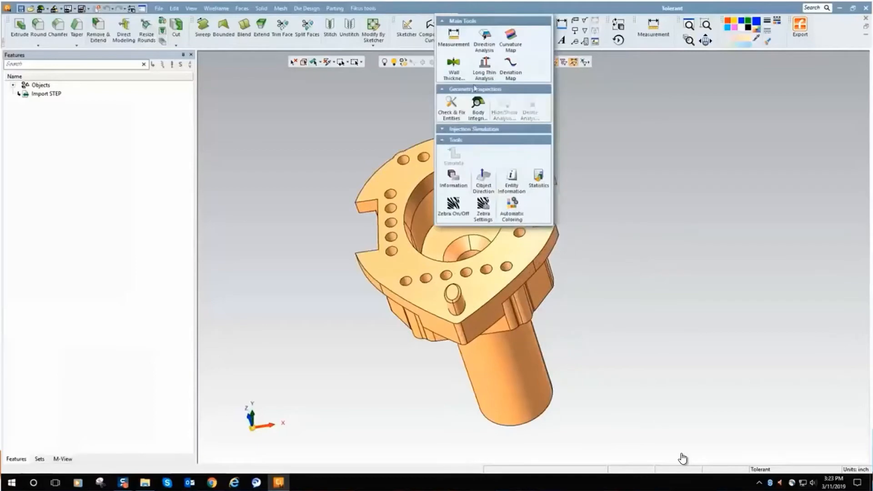
click(476, 108)
click(284, 129)
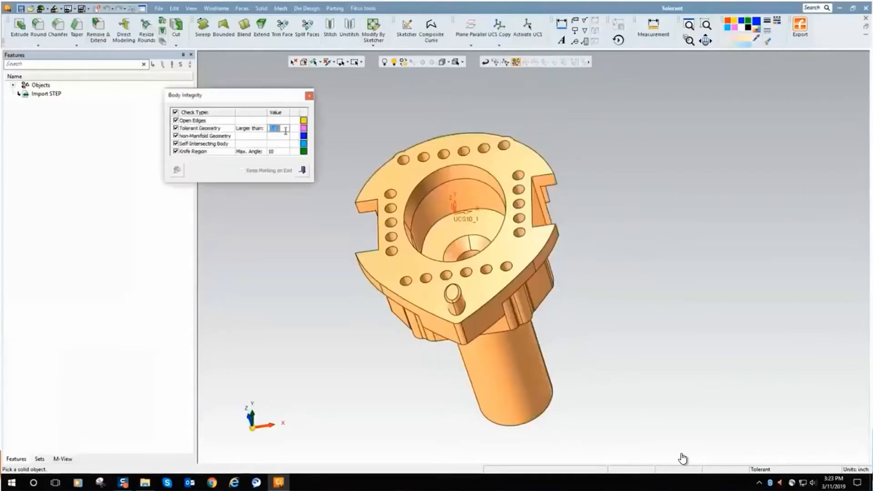
text(1)
click(177, 170)
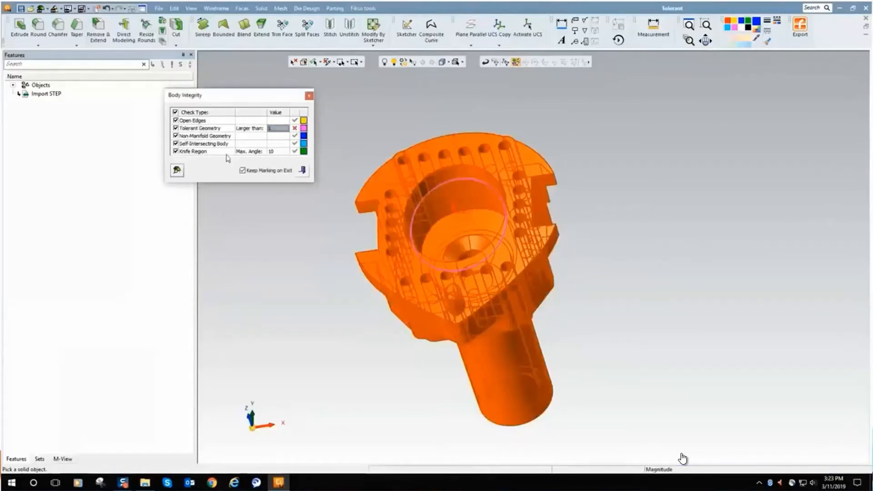
ctrl+right_drag(654, 329, 602, 220)
right_drag(642, 262, 763, 315)
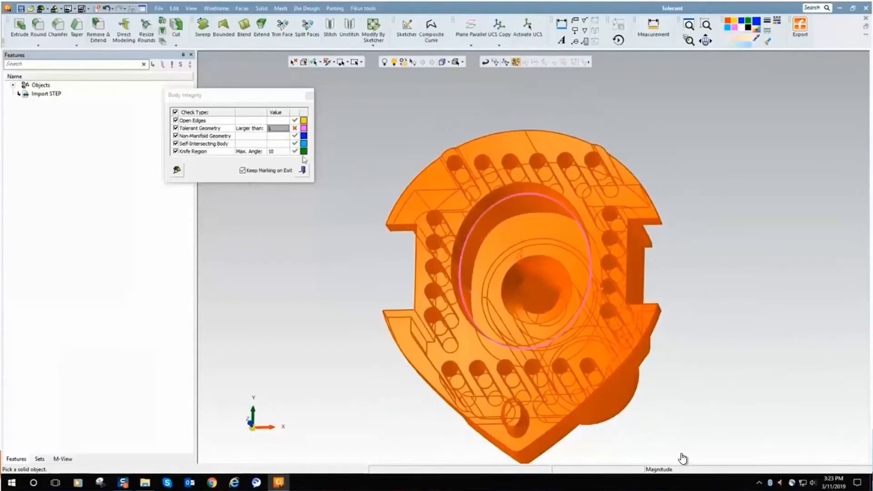
click(304, 174)
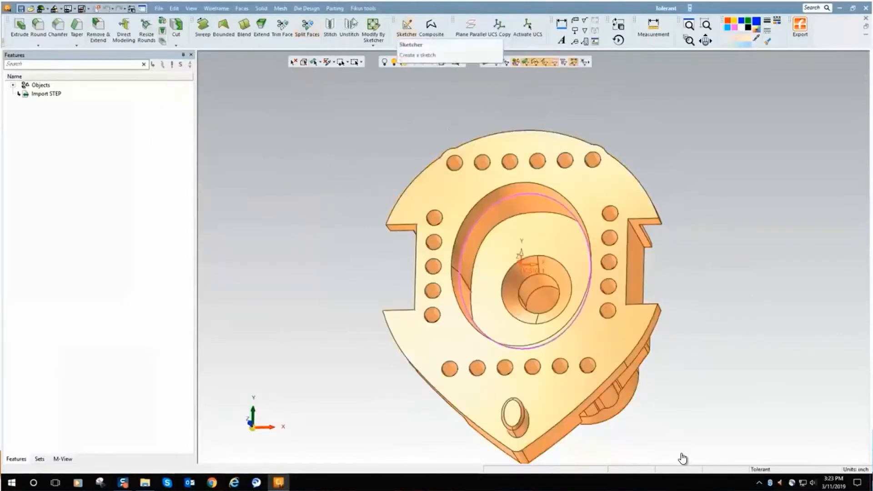
Display 10 sections and 10 cross-sections as curves on the cylindrical wall faces of the lower bore.
click(191, 8)
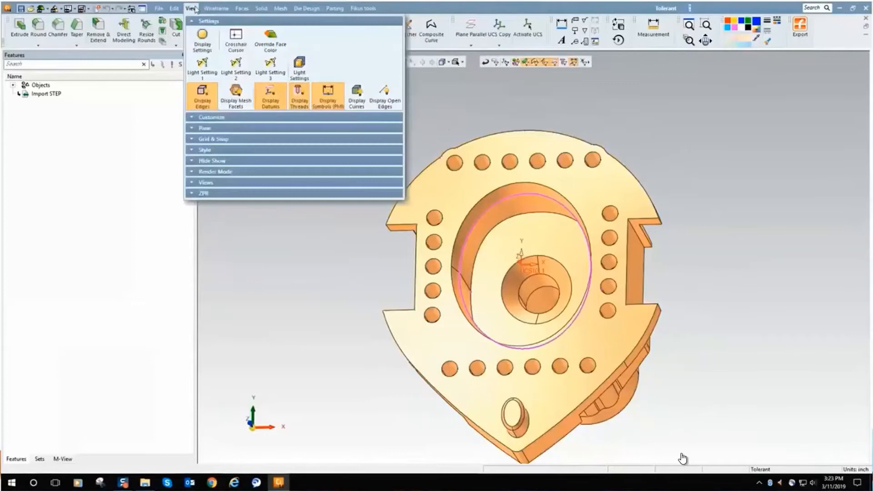
click(357, 101)
click(467, 287)
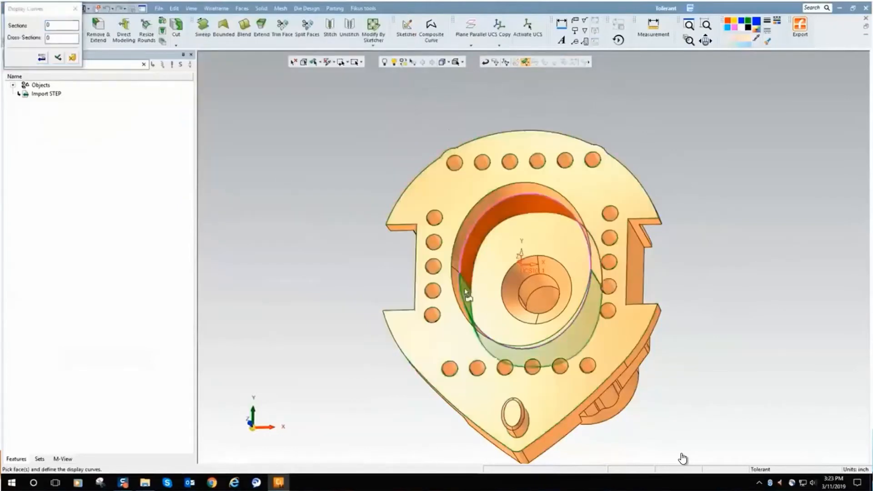
click(46, 25)
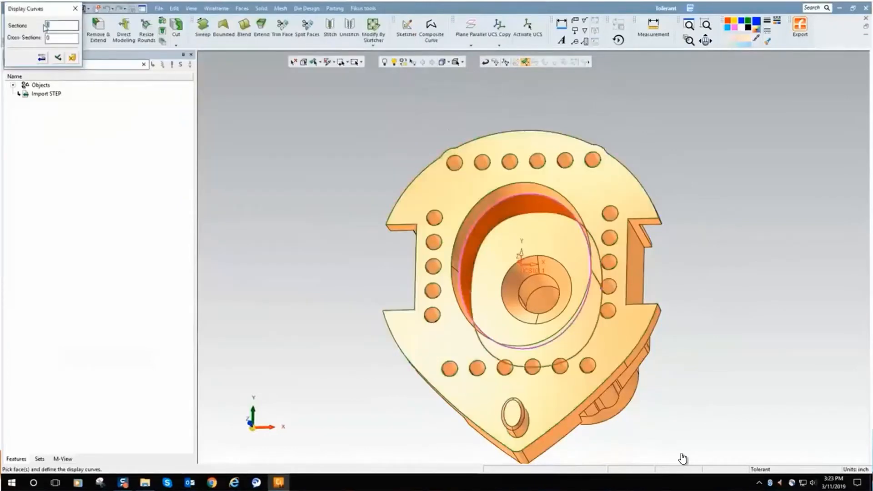
text(10)
key(Tab)
text(10)
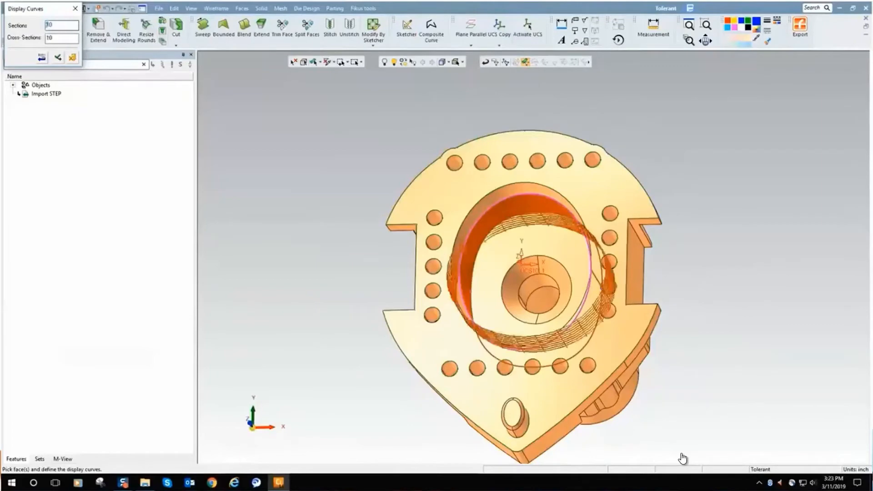
click(57, 57)
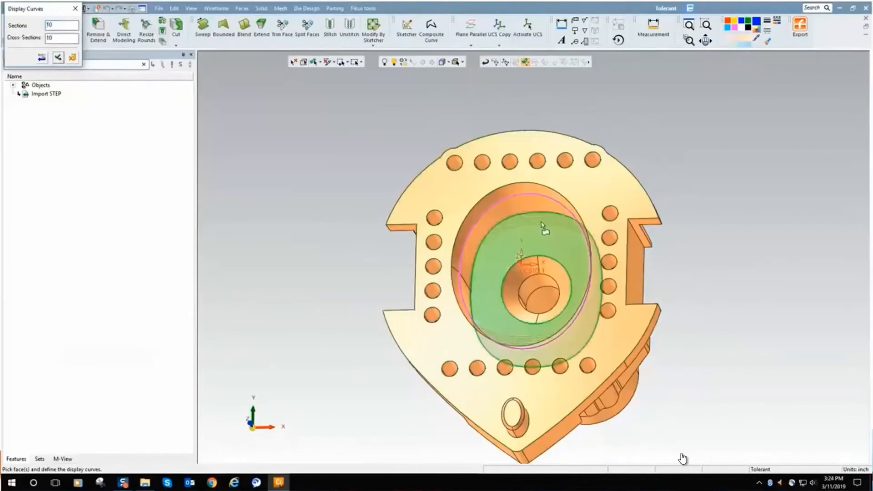
middle_drag(537, 249, 740, 259)
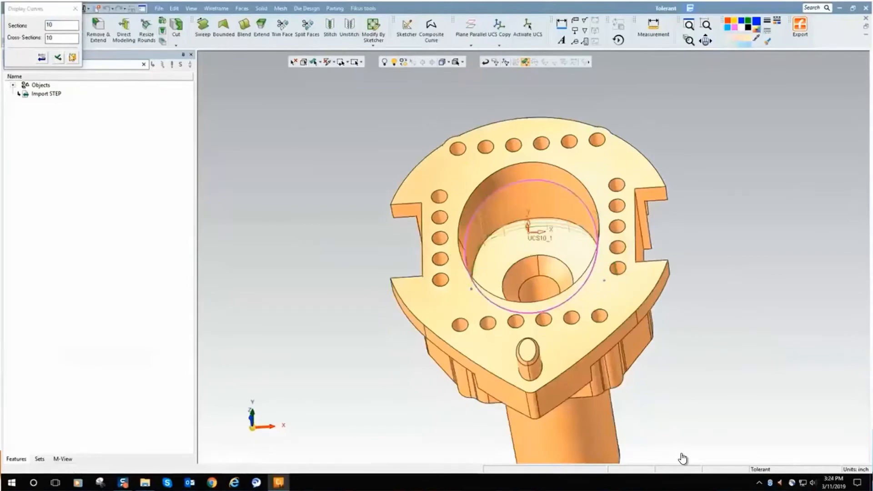
click(72, 57)
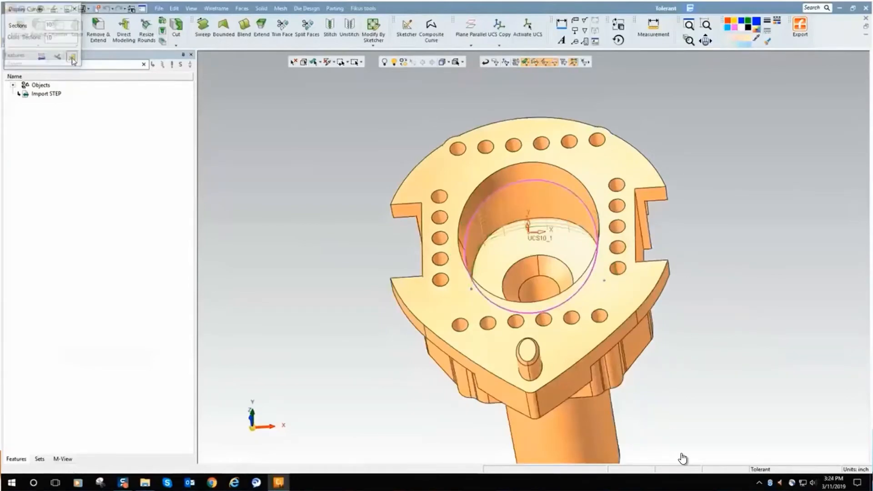
Unstitch the two NURBS wall faces of the lower bore from the body, as a single set and without healing.
click(346, 31)
click(525, 195)
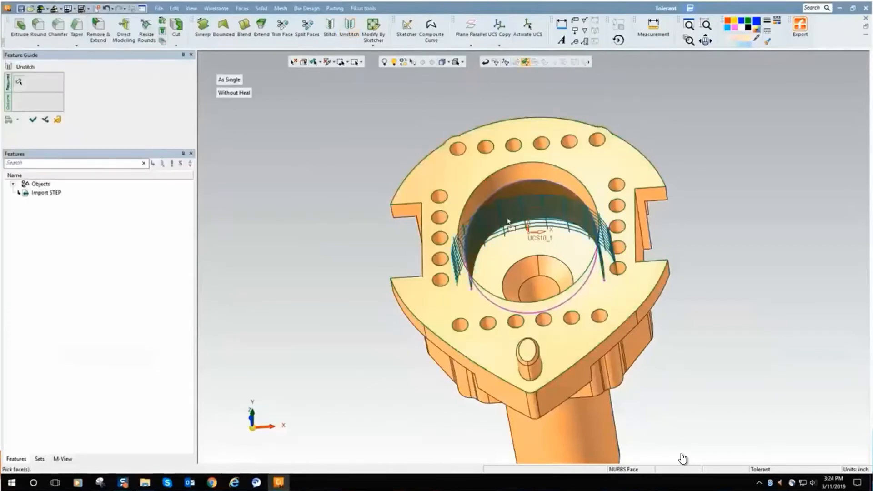
middle_drag(516, 237, 467, 314)
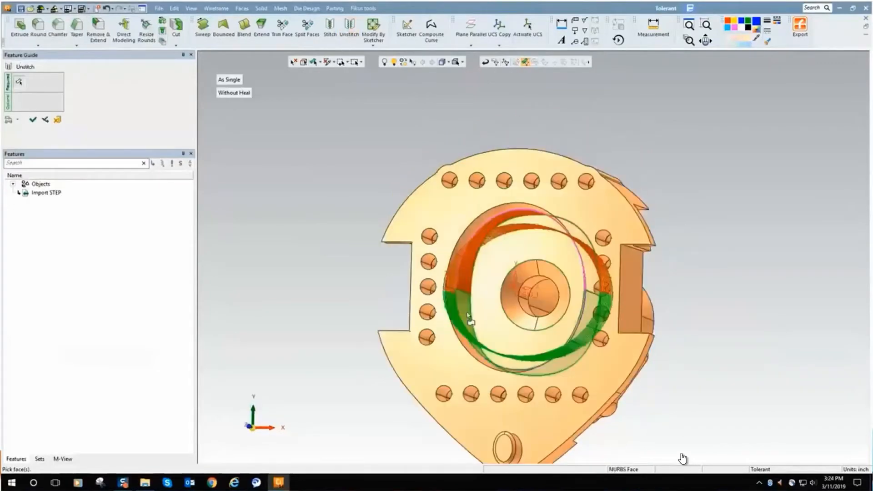
click(33, 120)
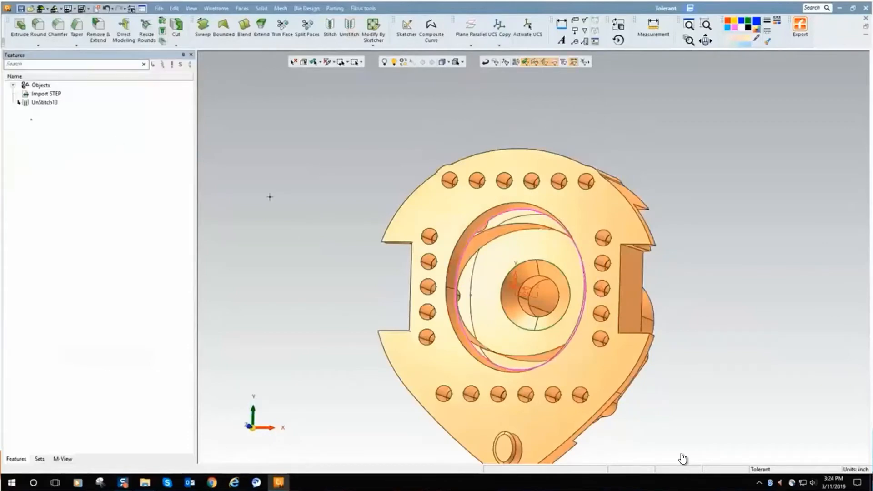
Color the two unstitched bore faces yellow and view how they meet the marked edge.
middle_drag(277, 199, 302, 181)
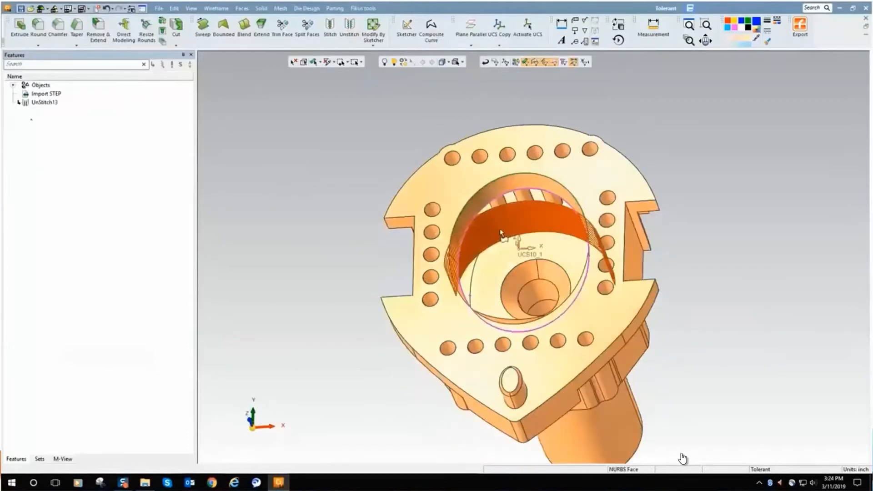
middle_drag(501, 233, 641, 102)
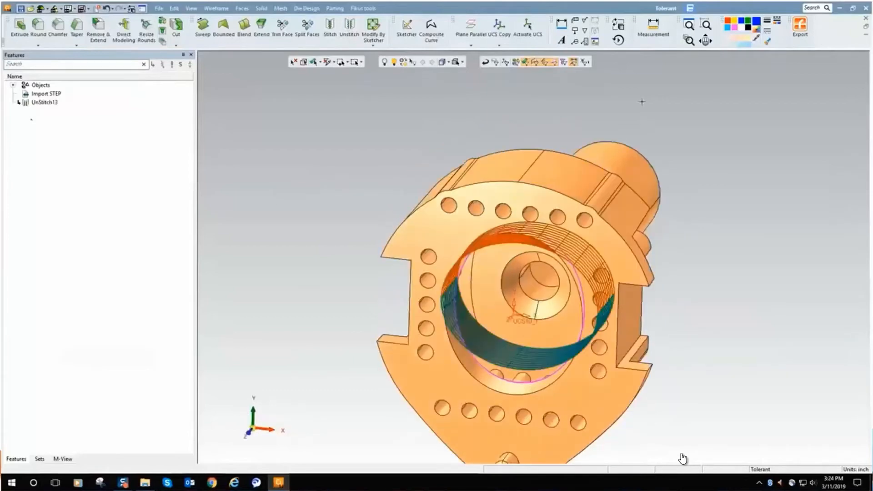
click(734, 22)
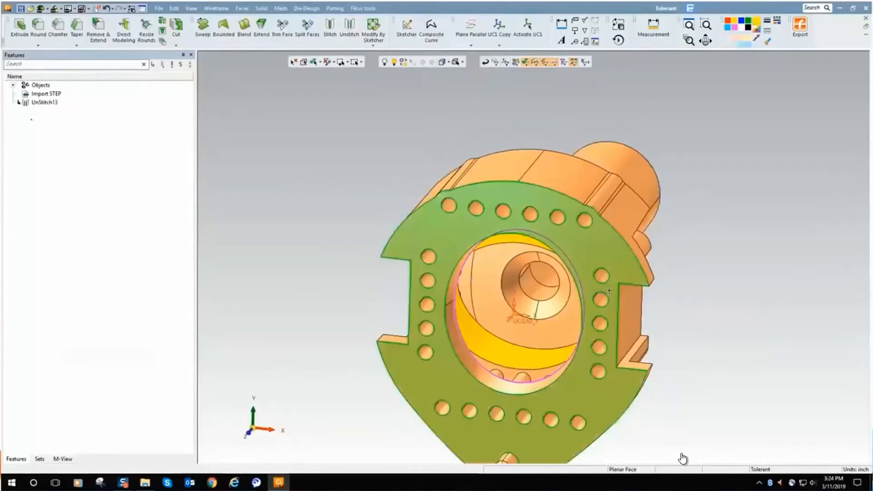
middle_drag(609, 290, 567, 239)
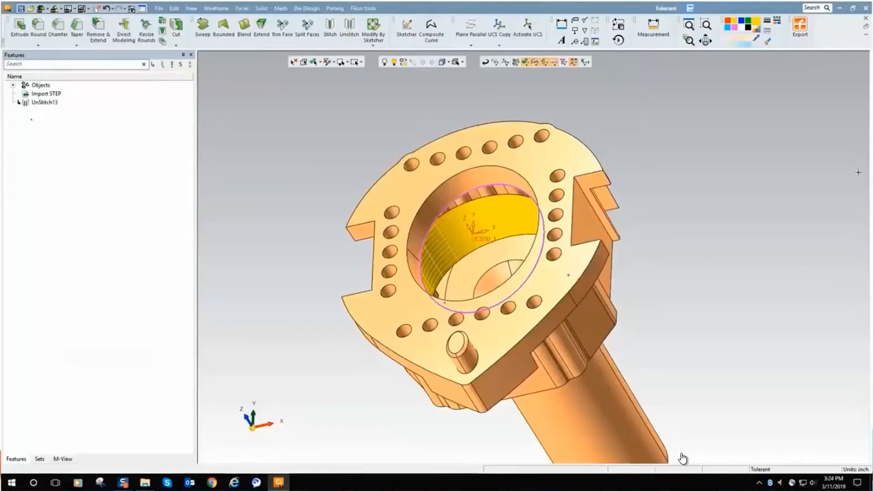
Close the Tolerant document without saving its changes.
click(866, 18)
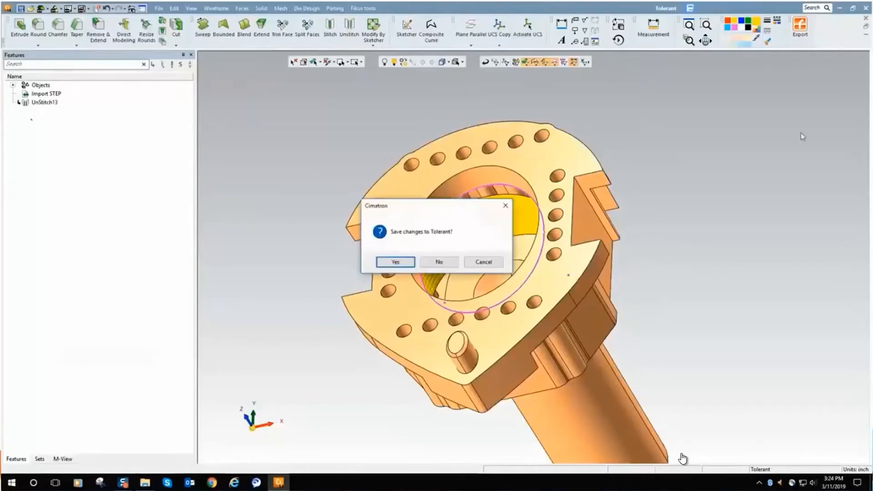
click(442, 262)
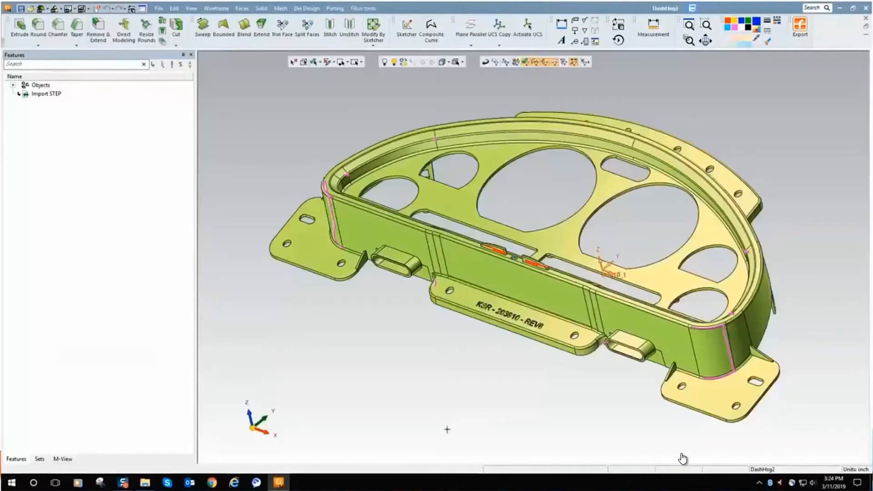
Examine the marked edge between the two adjoining holes on the dash housing's front rim up close, along with the marked tabs beside them.
click(705, 24)
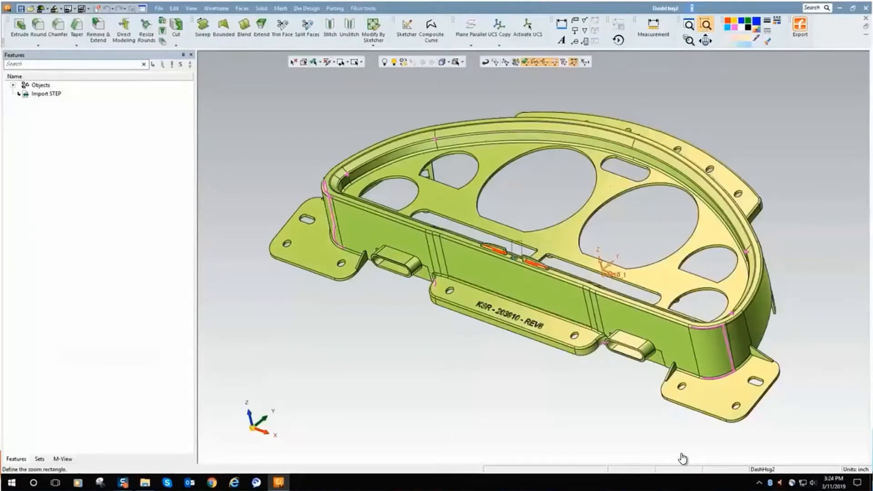
scroll(523, 270, up, 1)
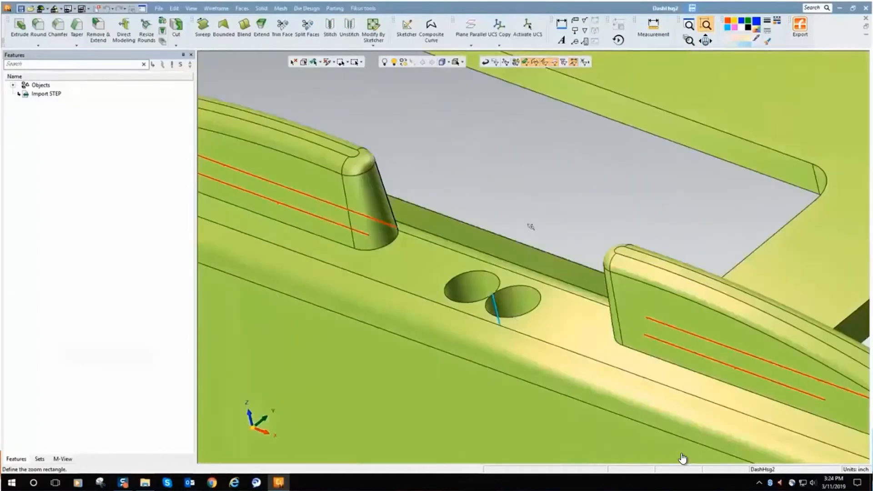
middle_click(530, 226)
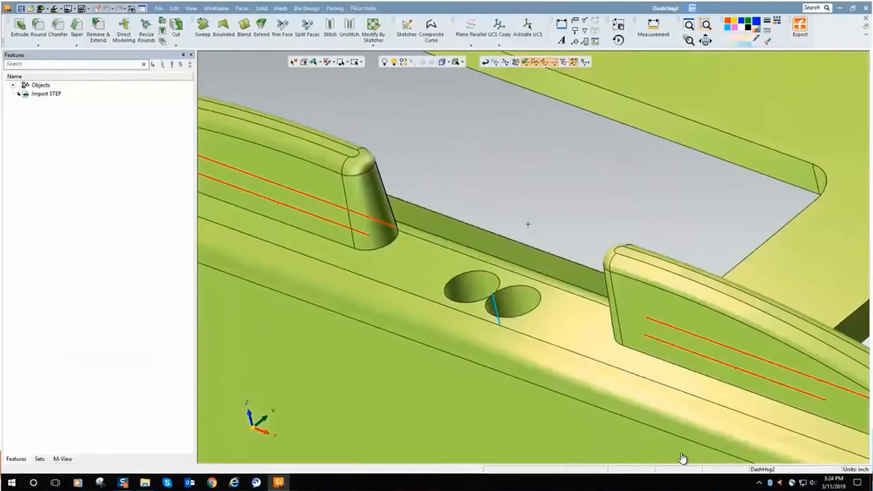
middle_drag(516, 200, 514, 258)
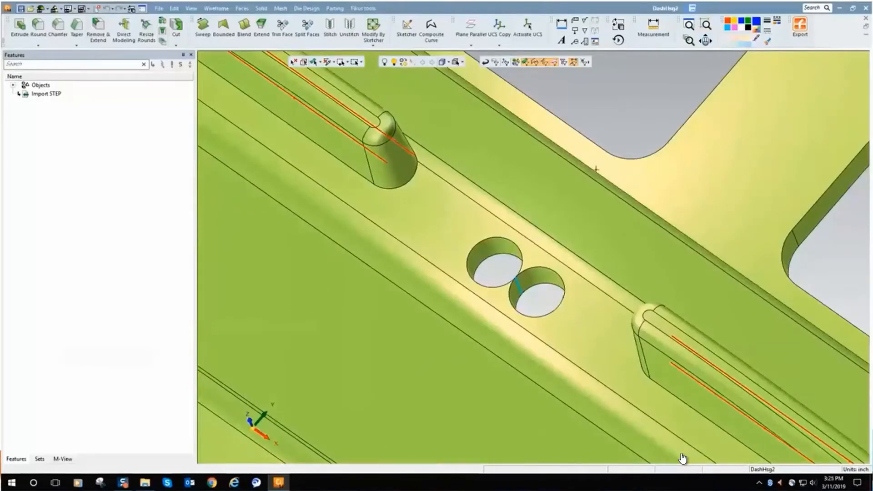
click(541, 275)
scroll(498, 259, down, 6)
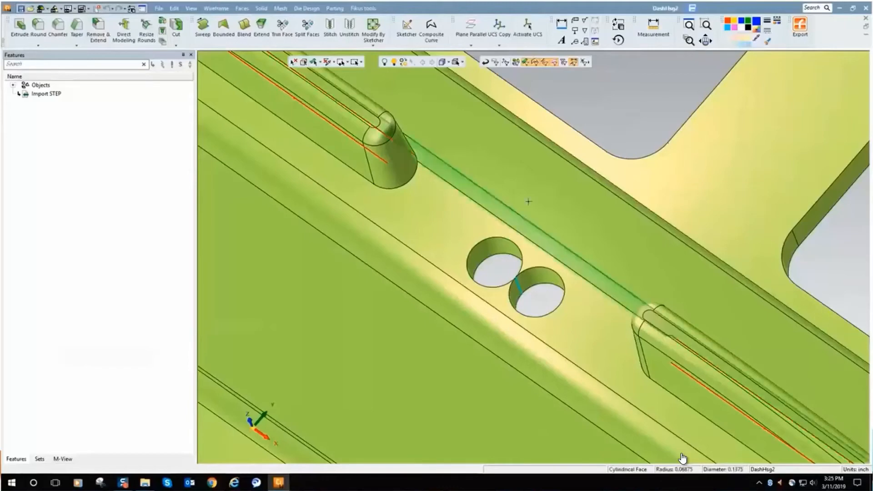
middle_drag(518, 308, 520, 288)
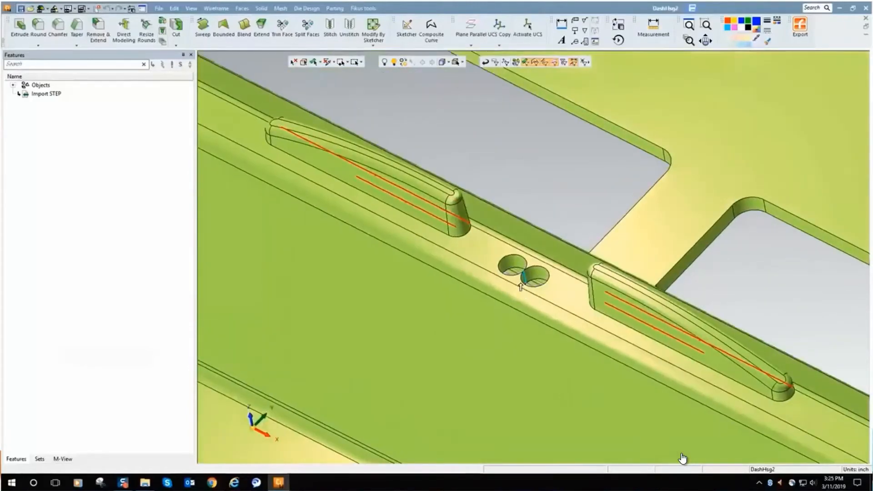
Cut the housing with a Dynamic Section at the end of the tab beside the two holes, and move the section three increments into the tab.
mouse_move(250, 422)
click(211, 389)
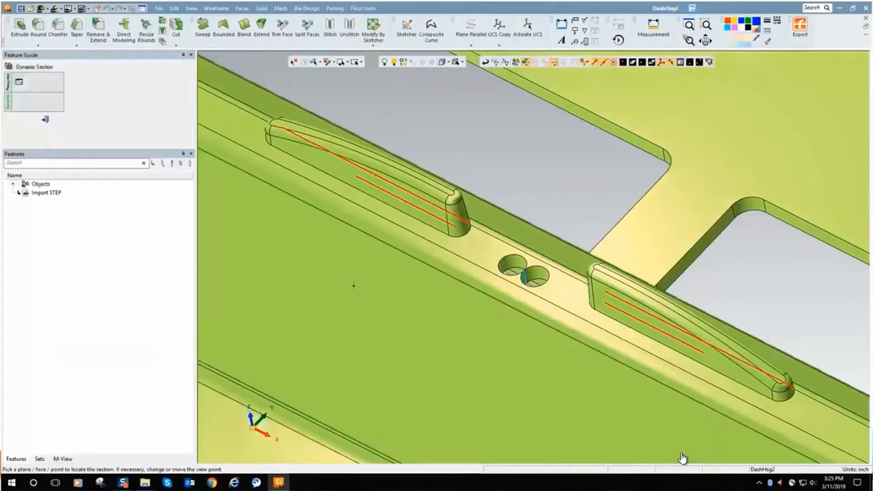
click(448, 239)
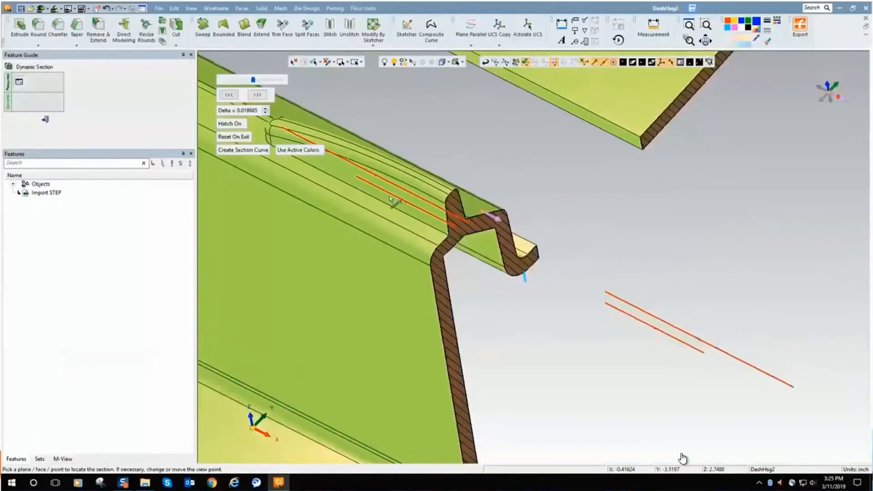
click(257, 94)
click(257, 95)
click(257, 94)
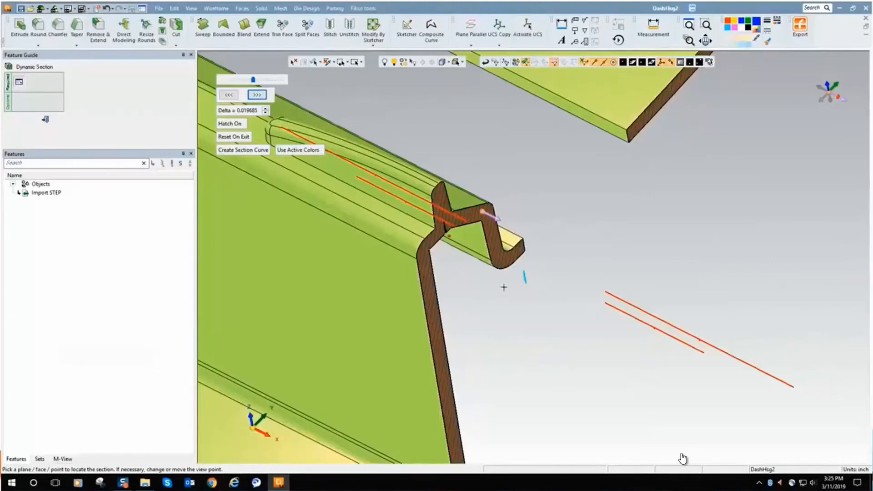
Examine the hatched section up close where the tab joins the housing's front rim.
middle_drag(503, 287, 487, 273)
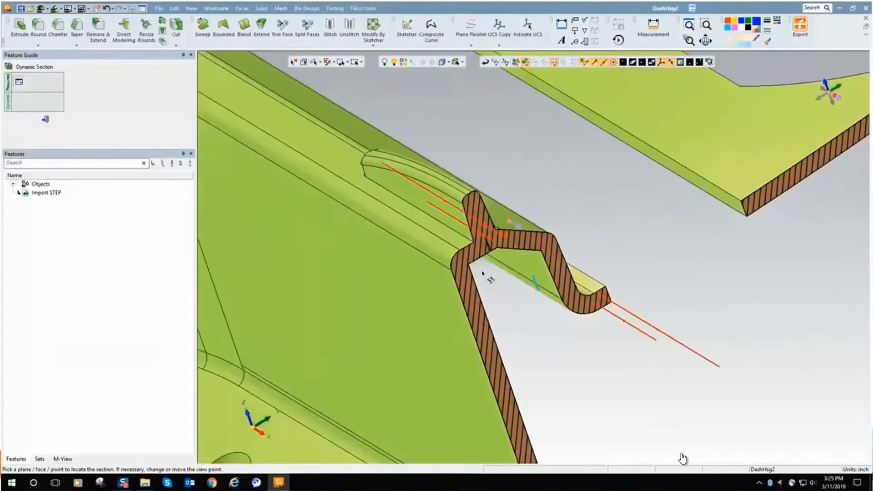
scroll(494, 284, up, 2)
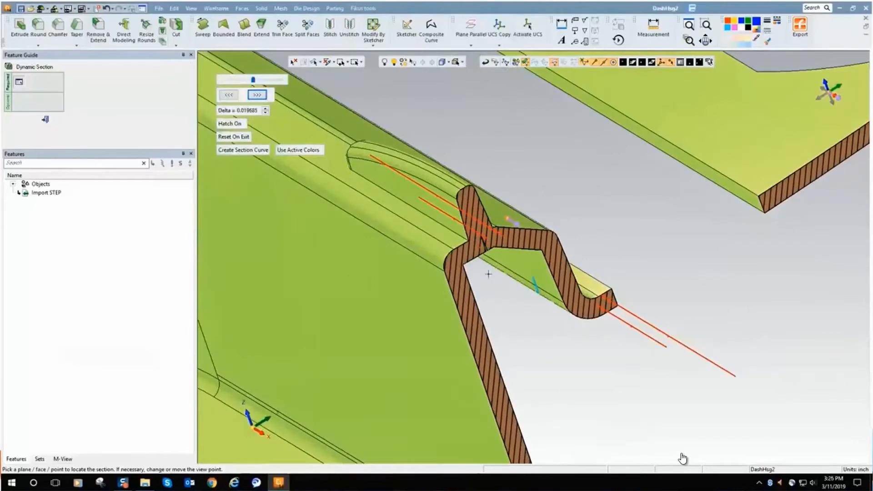
scroll(480, 267, up, 1)
scroll(479, 268, up, 2)
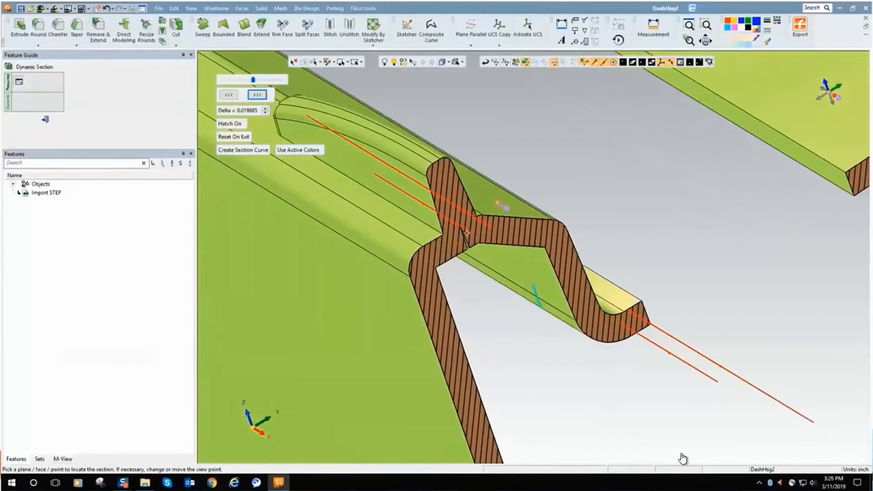
middle_drag(466, 232, 442, 273)
scroll(442, 273, up, 2)
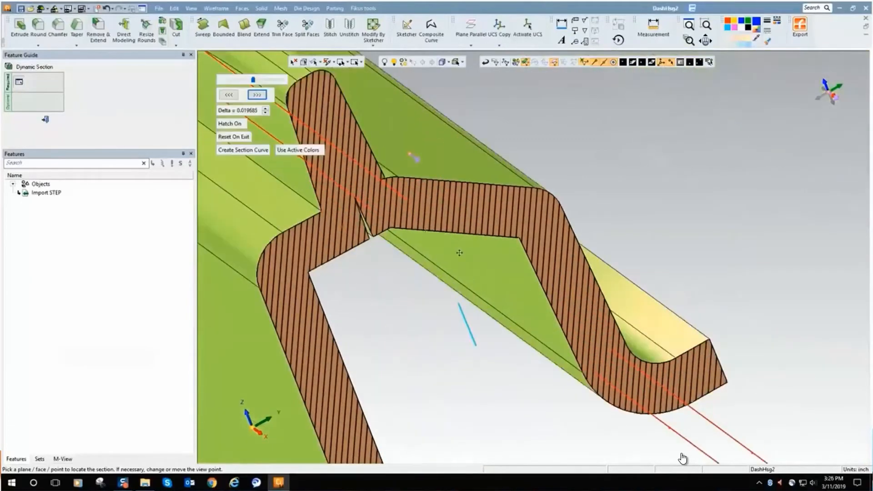
Examine the narrow gap inside the hatched section from several angles and hide the analysis marks on the housing.
scroll(557, 285, up, 1)
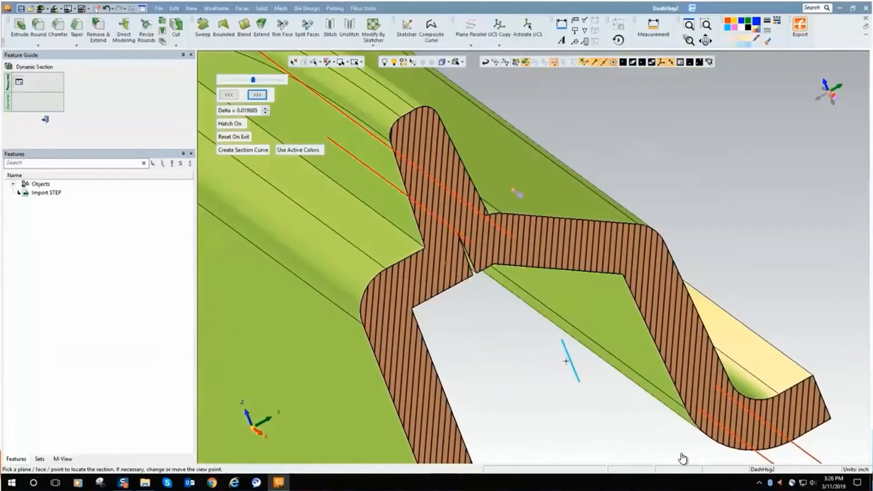
scroll(560, 326, up, 1)
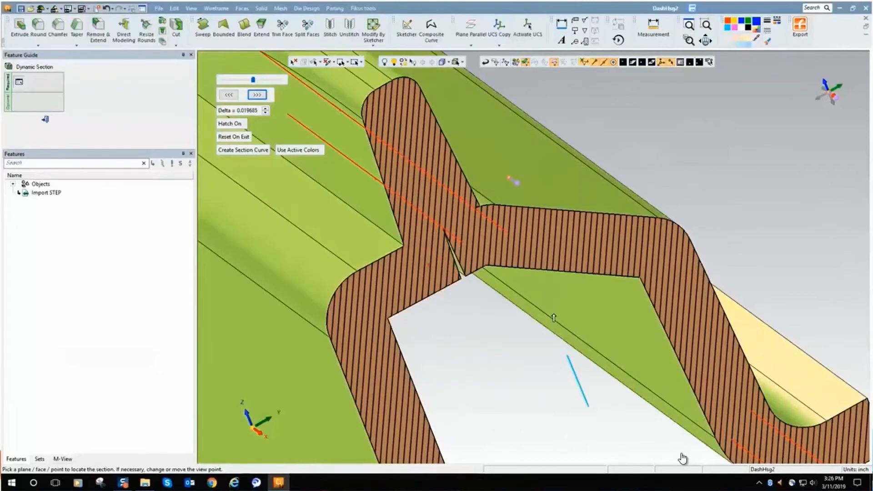
middle_drag(513, 275, 461, 244)
scroll(461, 243, up, 2)
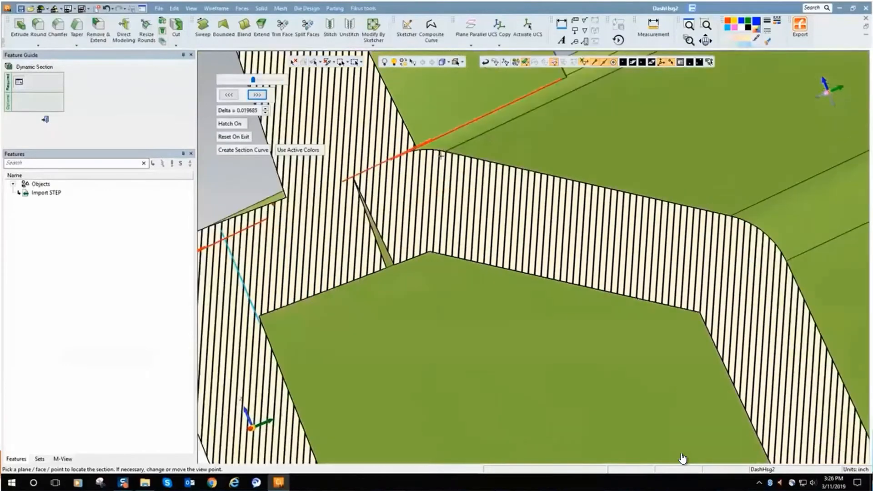
middle_drag(440, 156, 449, 182)
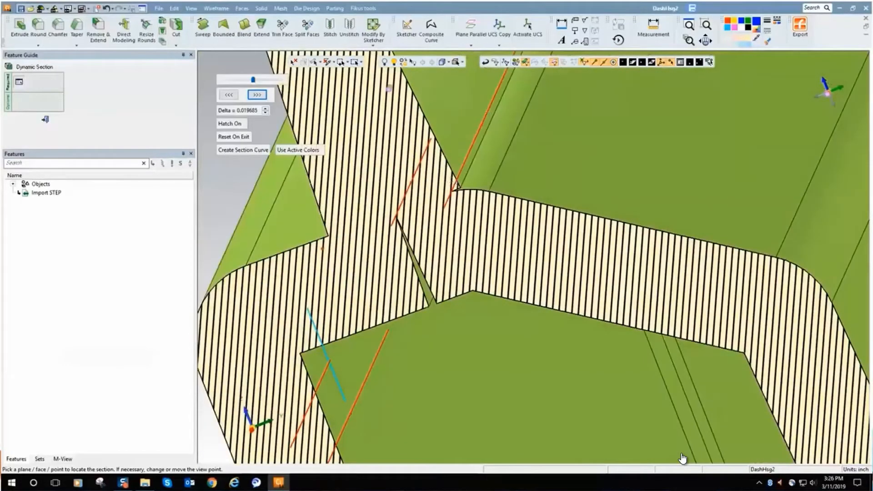
key(a)
click(504, 108)
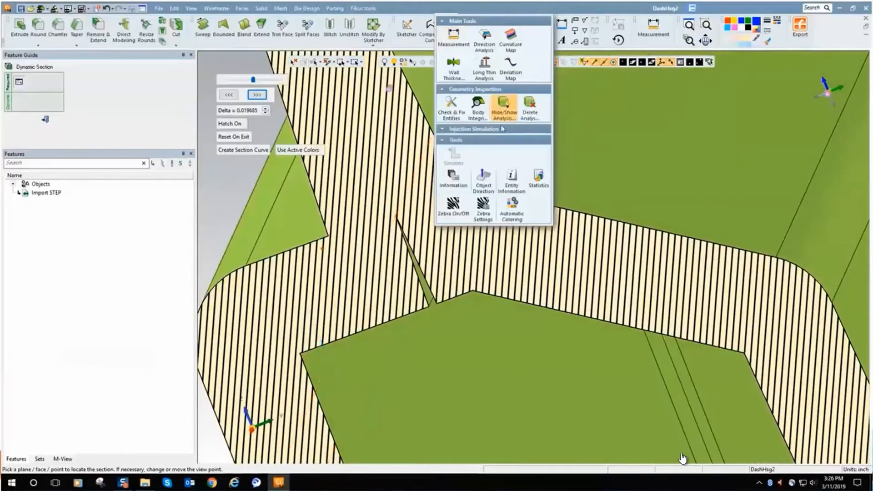
mouse_move(503, 249)
middle_down()
mouse_move(523, 252)
mouse_move(525, 181)
middle_up()
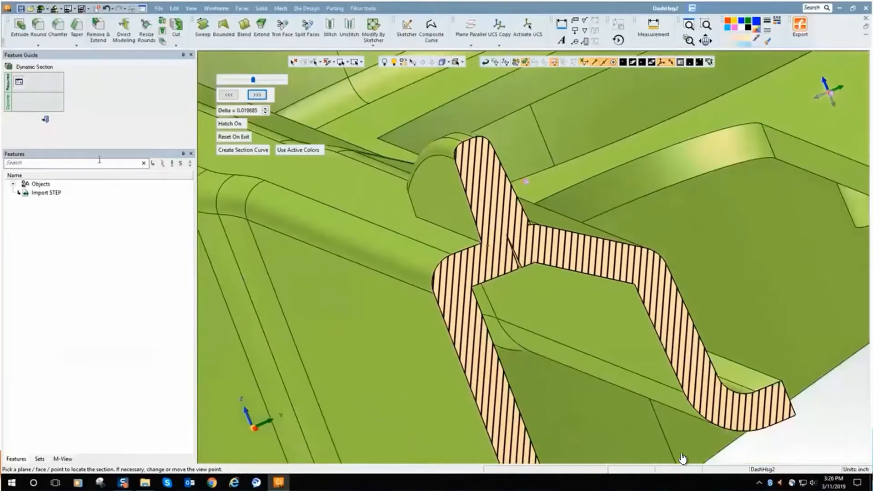
Exit the Dynamic Section and return the whole dash housing to an isometric view.
click(45, 120)
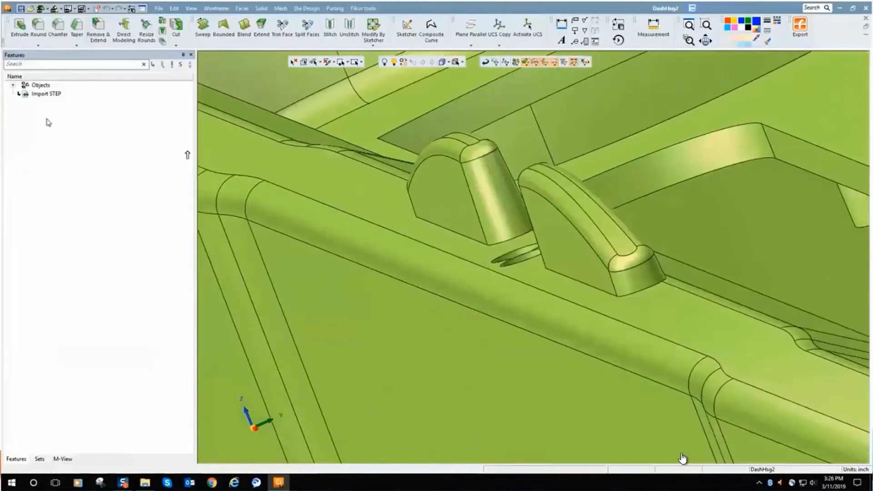
scroll(505, 128, down, 5)
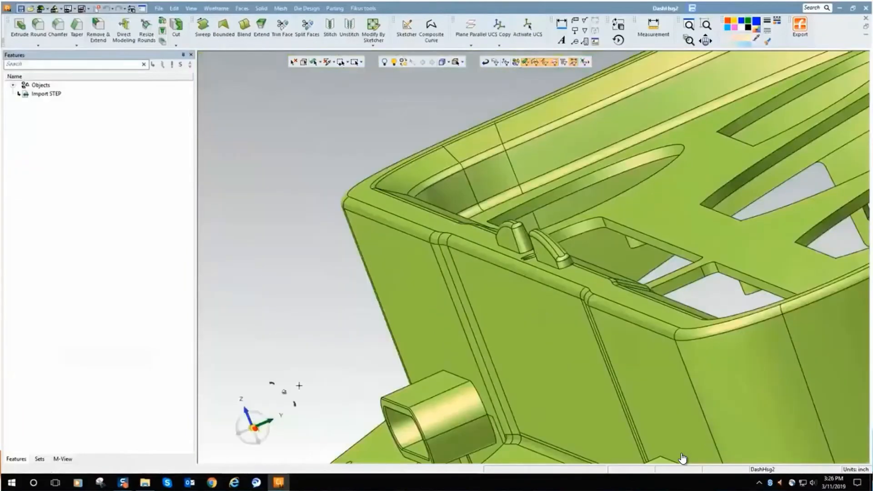
click(259, 414)
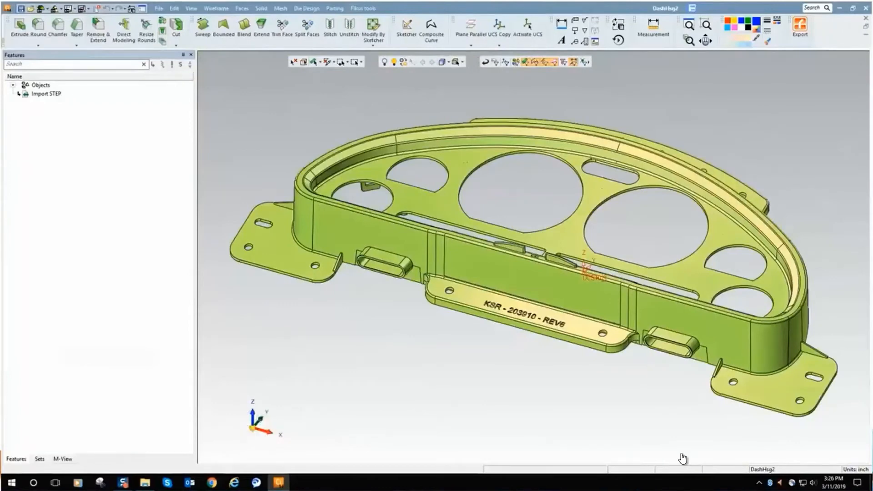
Measure the whole housing body and read its volume and projected area.
click(644, 38)
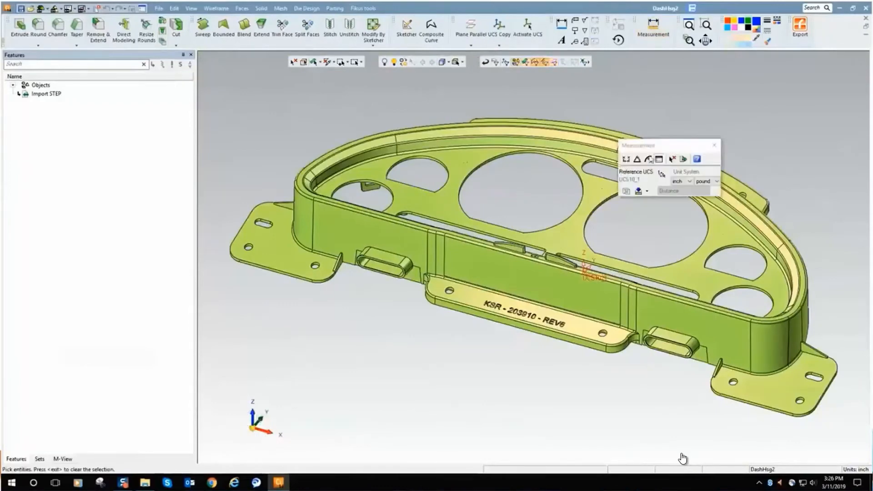
click(650, 160)
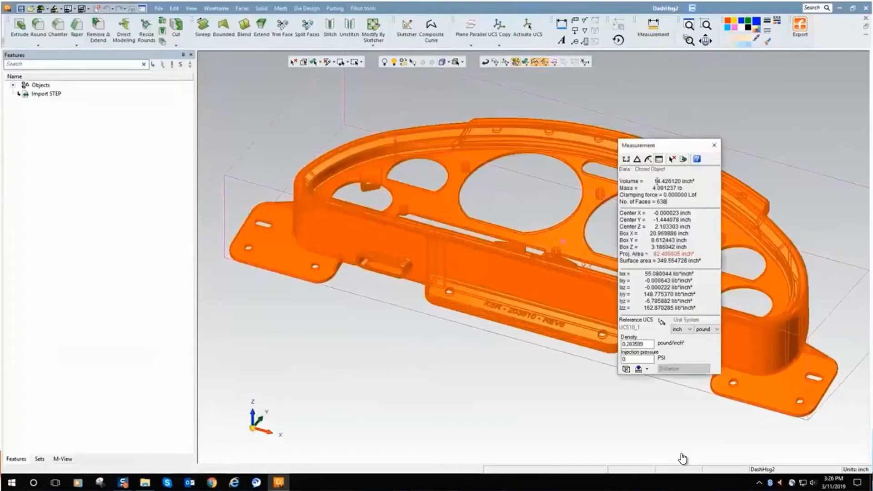
drag(675, 181, 653, 180)
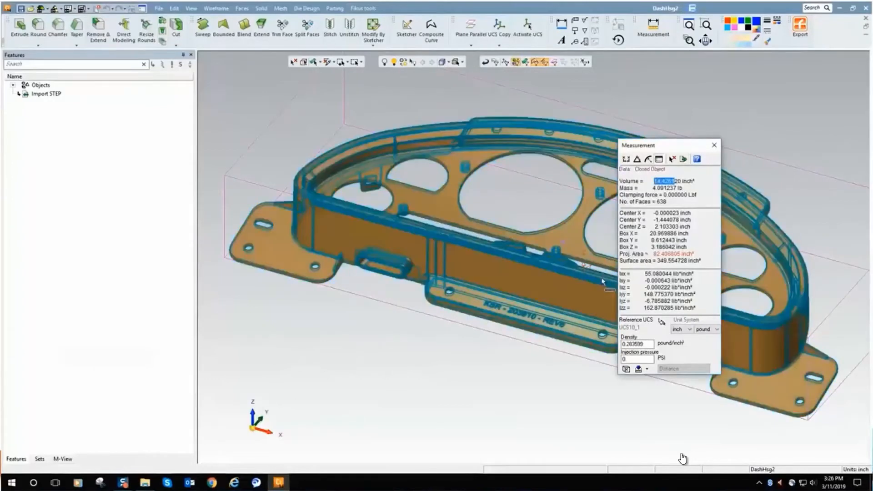
drag(694, 254, 645, 254)
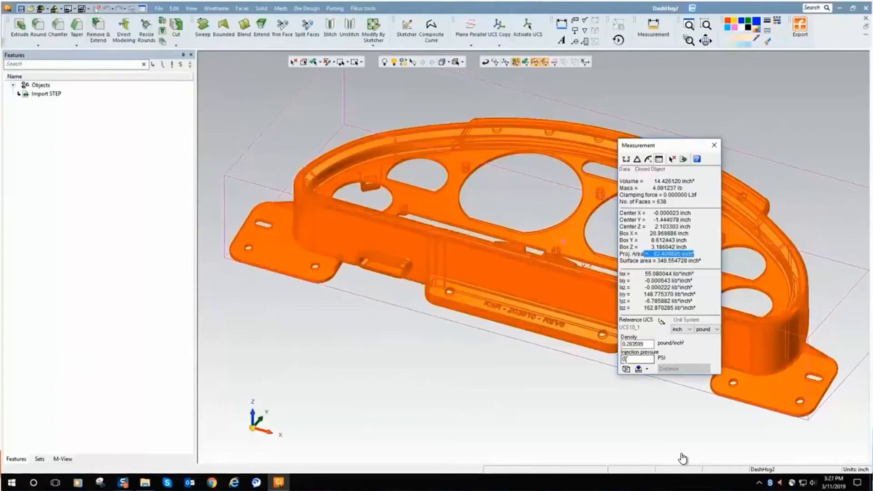
click(715, 146)
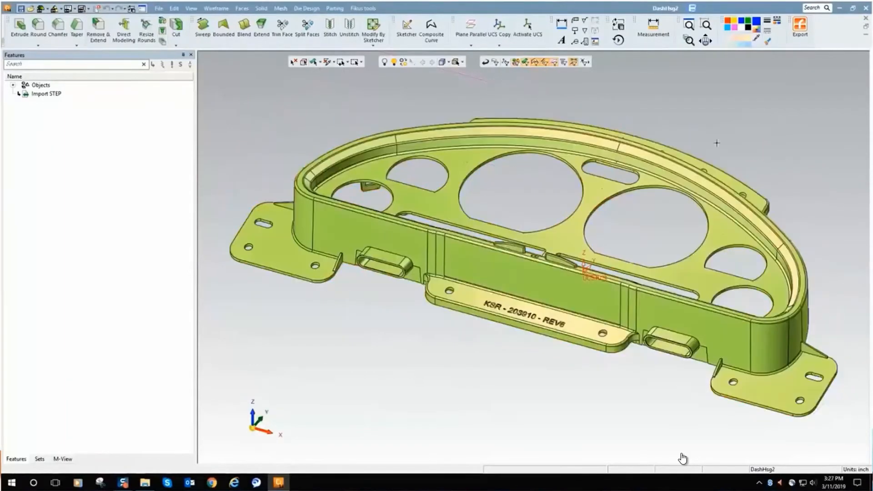
Run a Wall Thickness Analysis on the housing body with Sphere Analysis and Normal Accuracy.
middle_drag(563, 134, 537, 175)
click(448, 10)
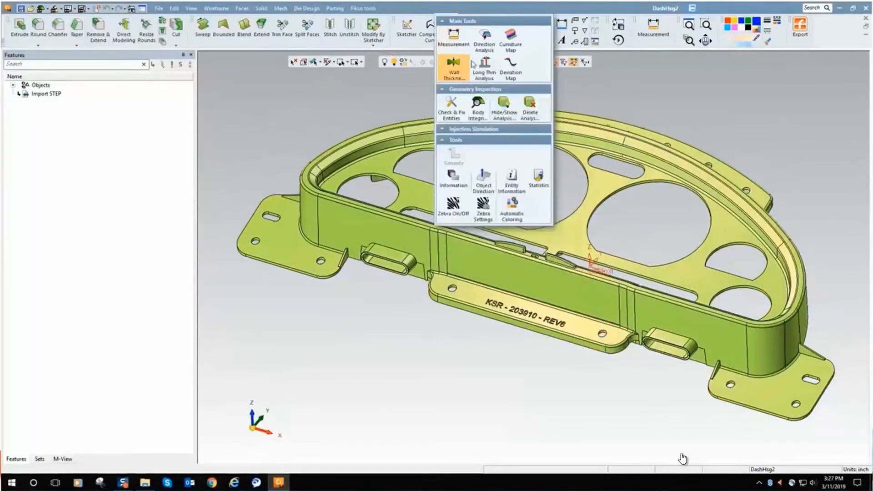
click(455, 68)
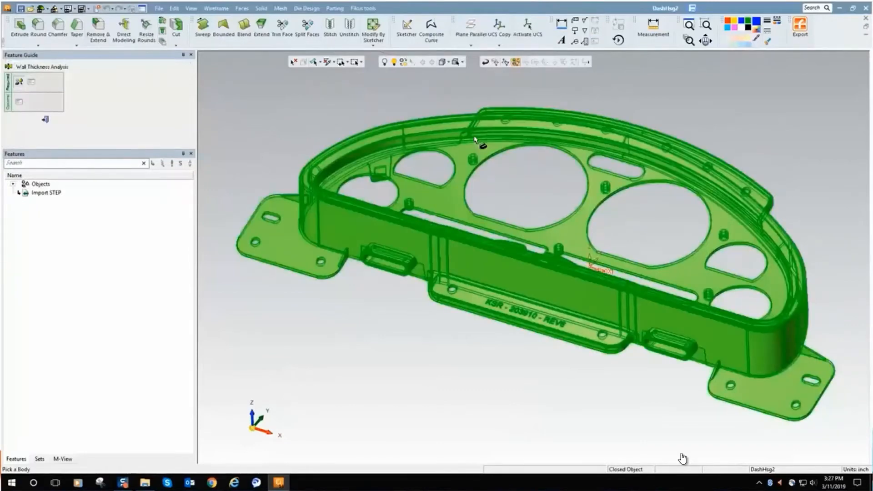
click(475, 140)
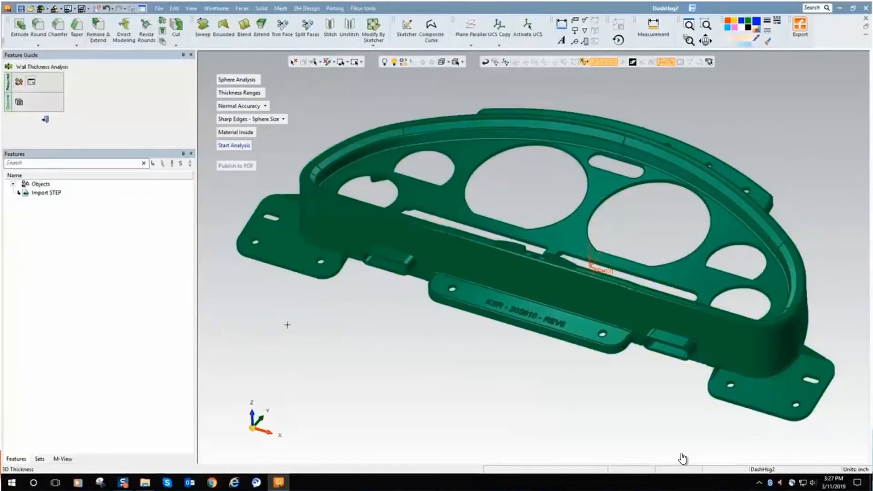
click(234, 145)
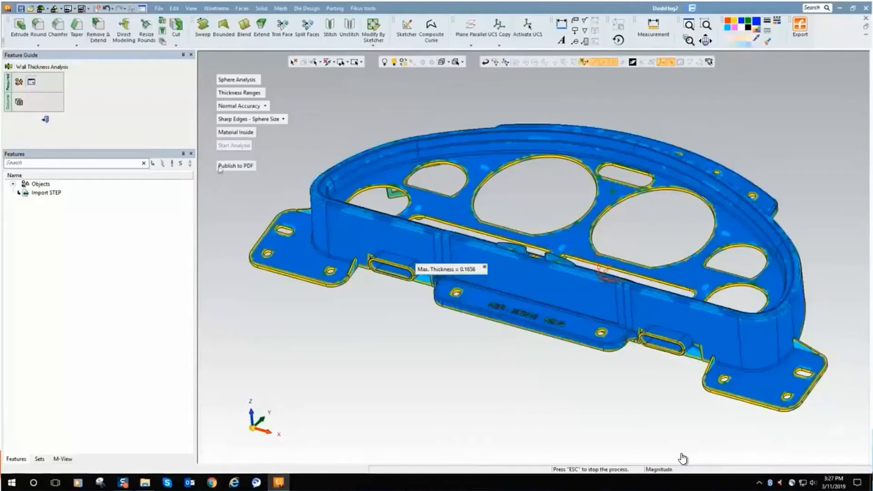
Show the Thickness Ranges and compare their colors with the analyzed housing.
click(239, 92)
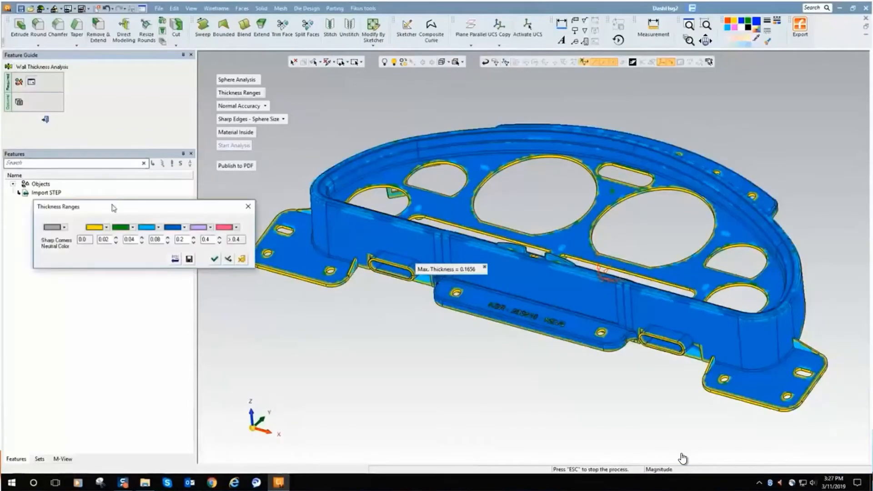
drag(113, 207, 115, 207)
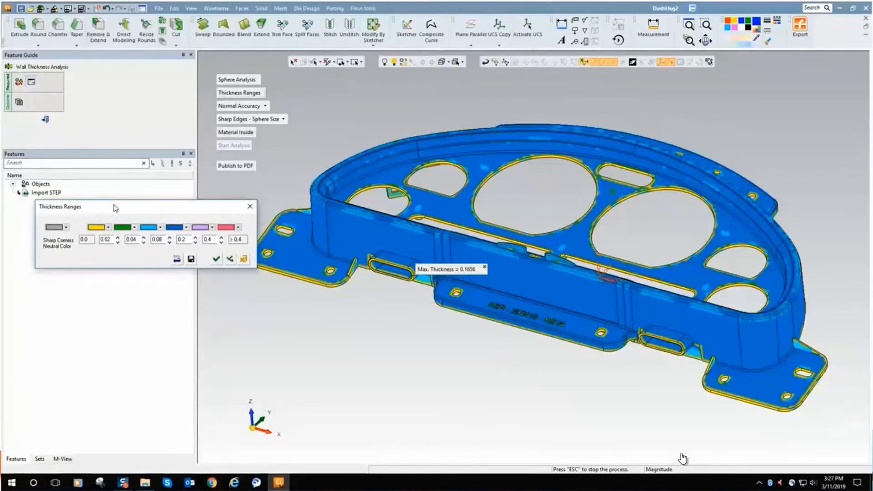
mouse_move(383, 358)
middle_down()
mouse_move(385, 366)
mouse_move(385, 357)
middle_up()
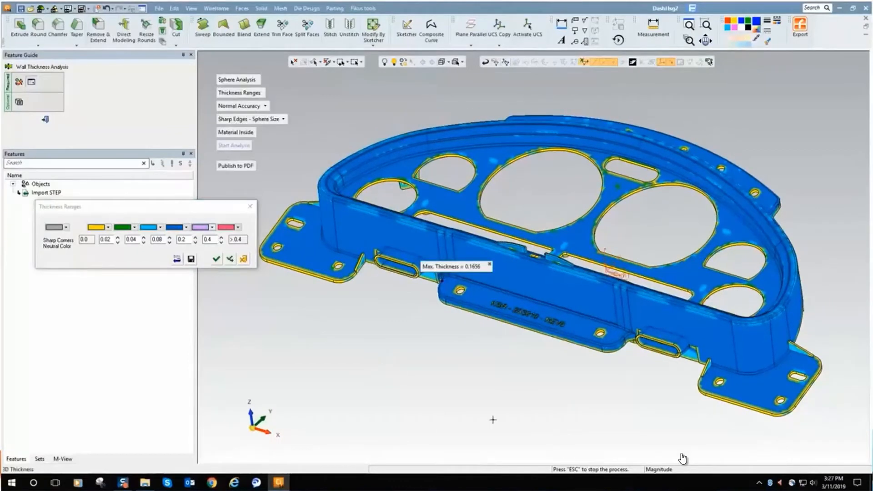
Measure the wall thickness at two points on the gauge face and one point on the front wall.
ctrl+right_drag(493, 419, 497, 382)
click(465, 204)
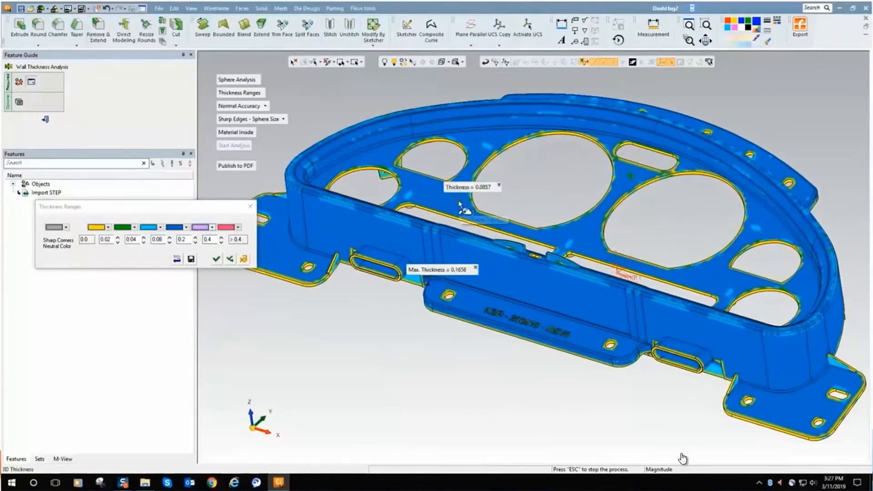
click(491, 136)
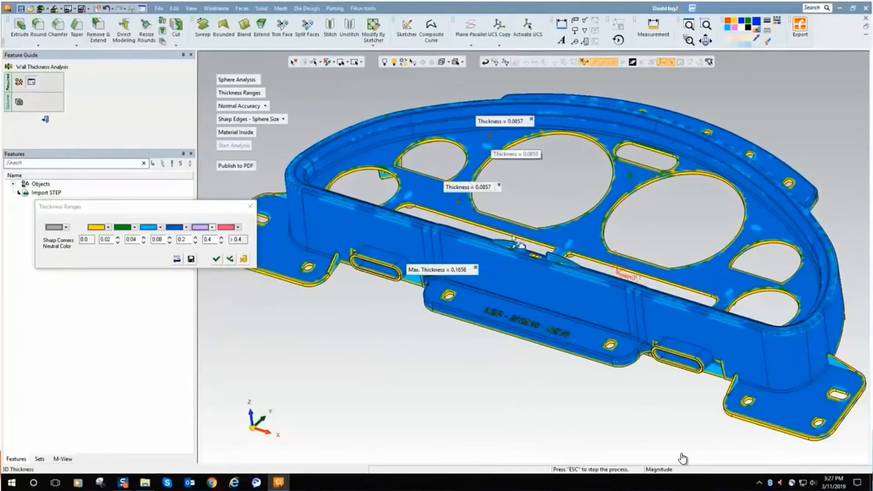
click(565, 303)
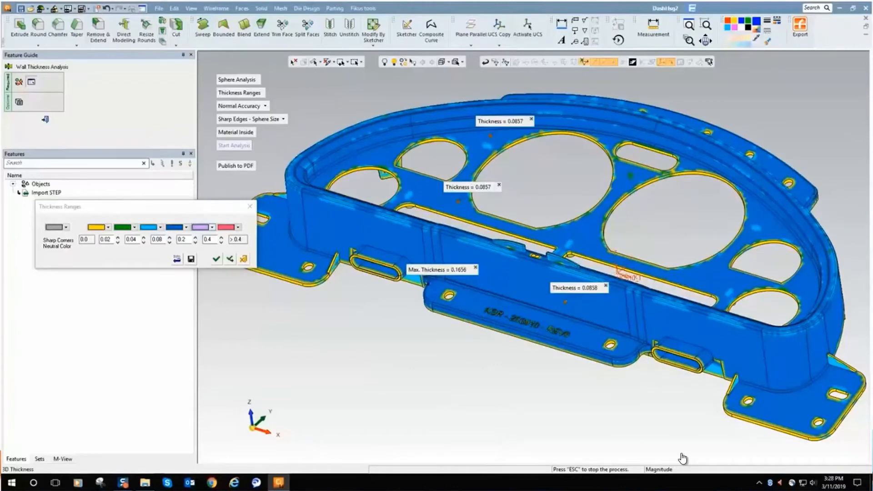
Examine the maximum thickness sphere up close from several sides, where the lettered front flange meets the housing wall.
scroll(534, 257, up, 3)
ctrl+middle_drag(399, 314, 549, 304)
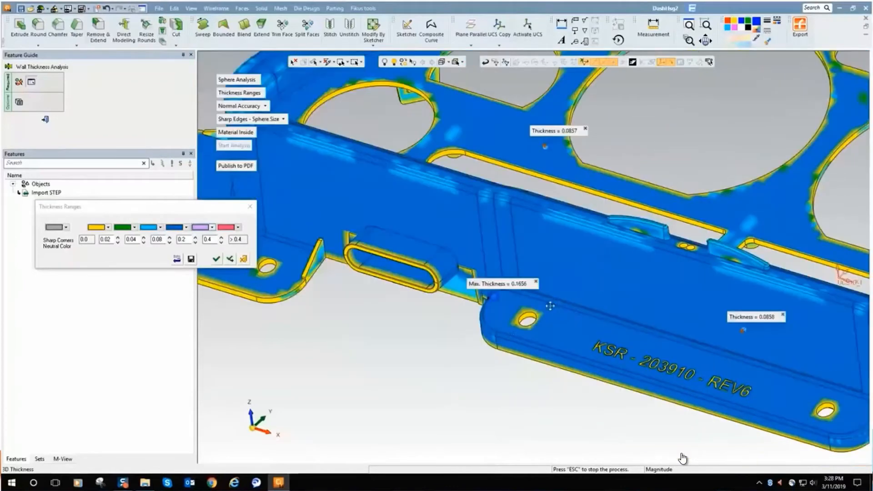
ctrl+right_drag(458, 409, 444, 341)
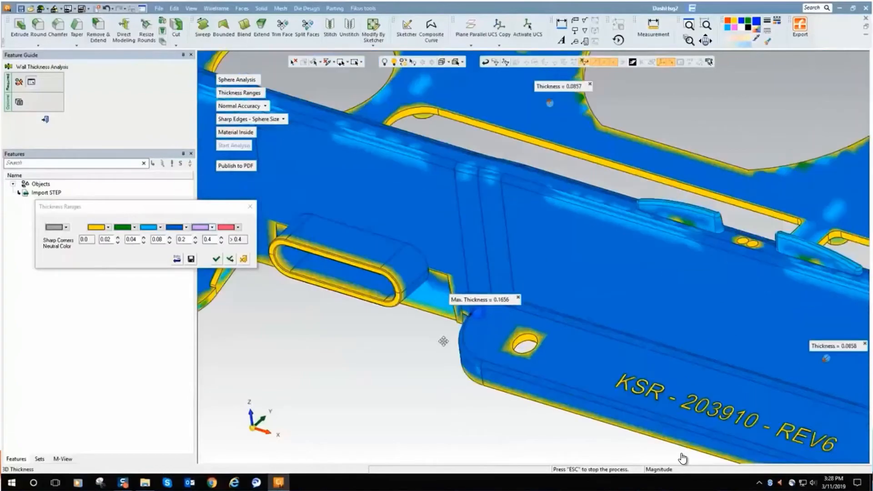
ctrl+drag(457, 344, 460, 168)
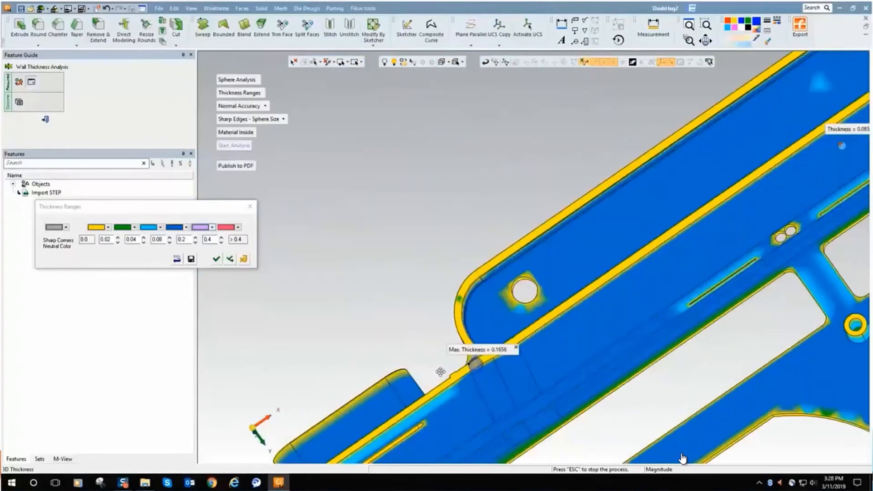
ctrl+middle_drag(440, 370, 456, 255)
ctrl+right_drag(474, 366, 448, 181)
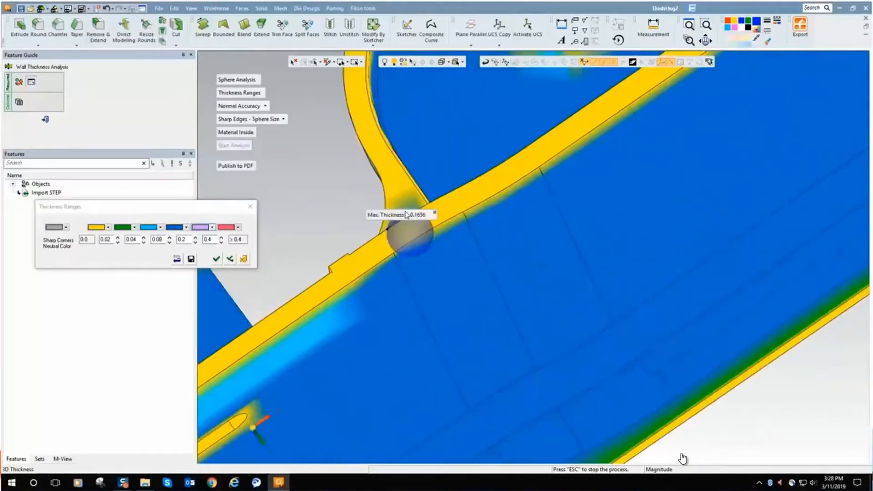
ctrl+drag(416, 239, 468, 259)
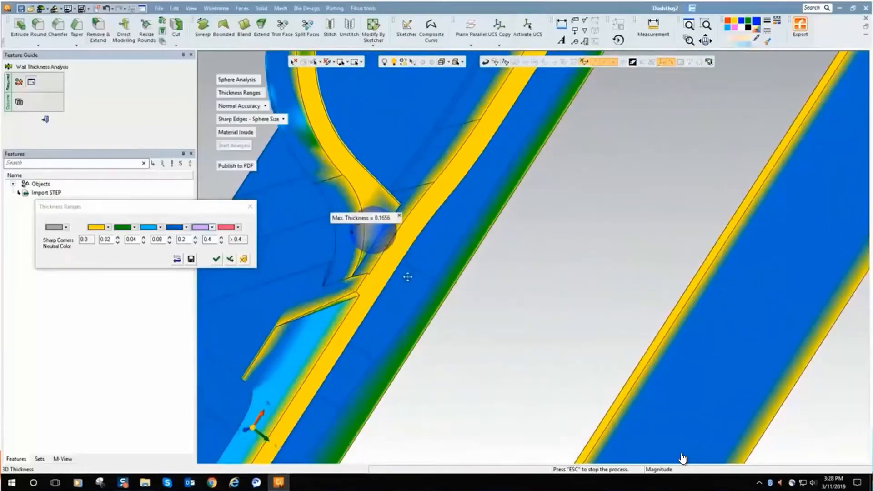
ctrl+middle_drag(407, 274, 494, 297)
ctrl+right_drag(489, 305, 468, 182)
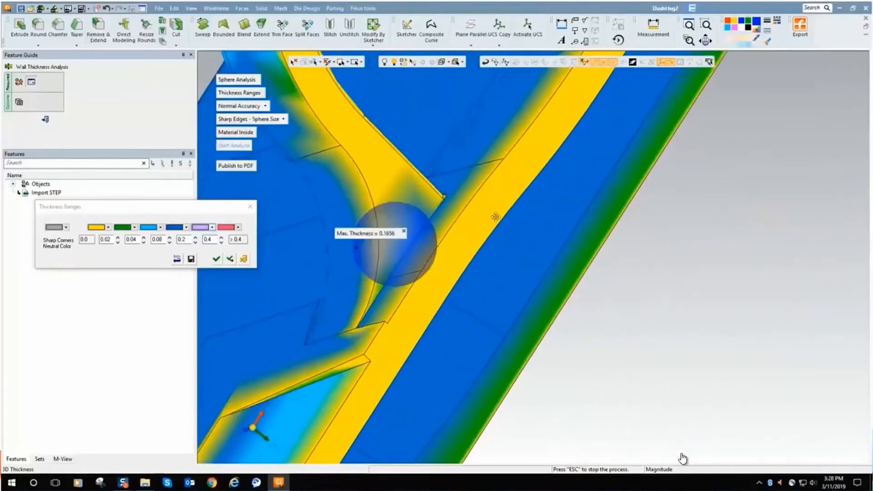
Exit the Wall Thickness Analysis and close the DashHsg2 document without saving its changes.
click(243, 259)
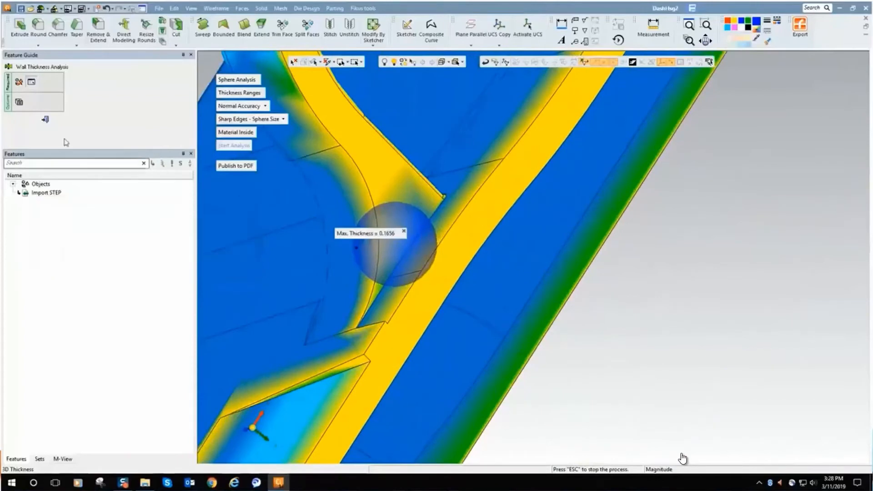
click(45, 121)
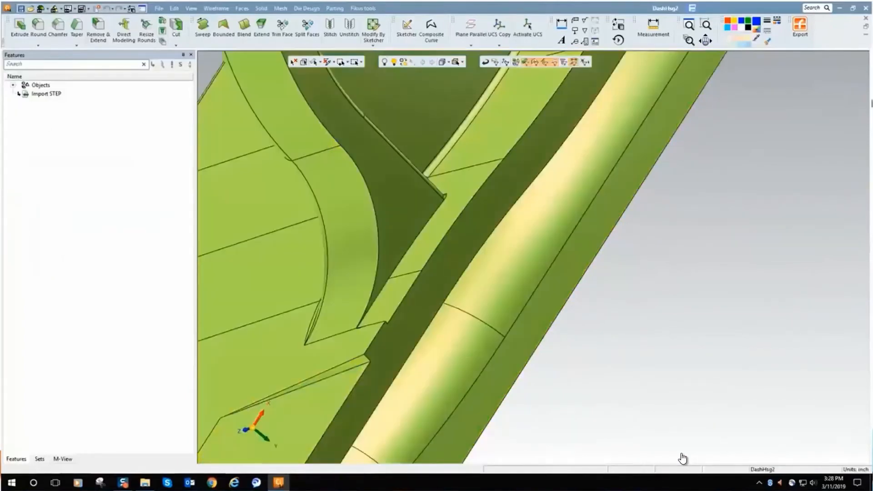
click(865, 20)
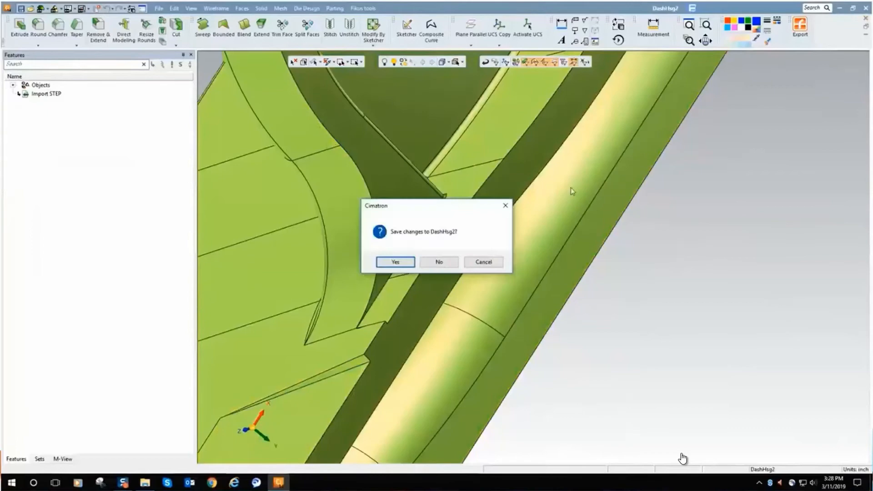
click(439, 262)
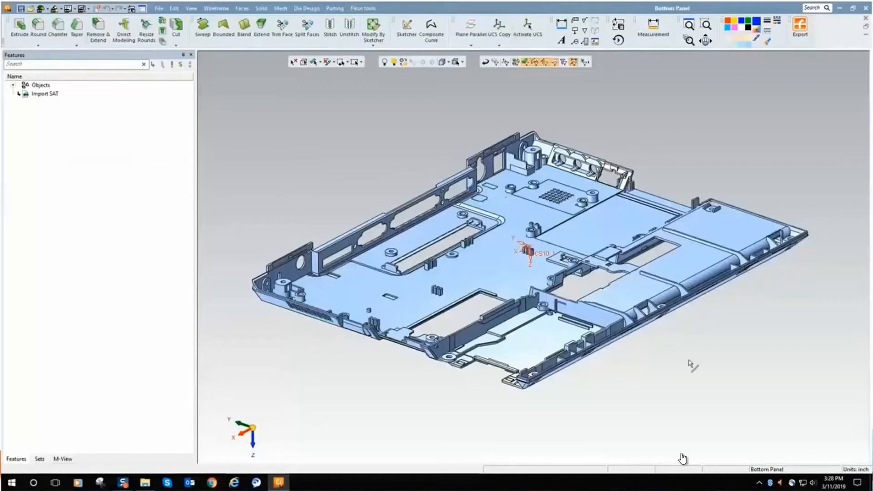
Run the Check & Fix Entities check on all entities of the Bottom Panel model and acknowledge its message.
middle_drag(688, 361, 645, 369)
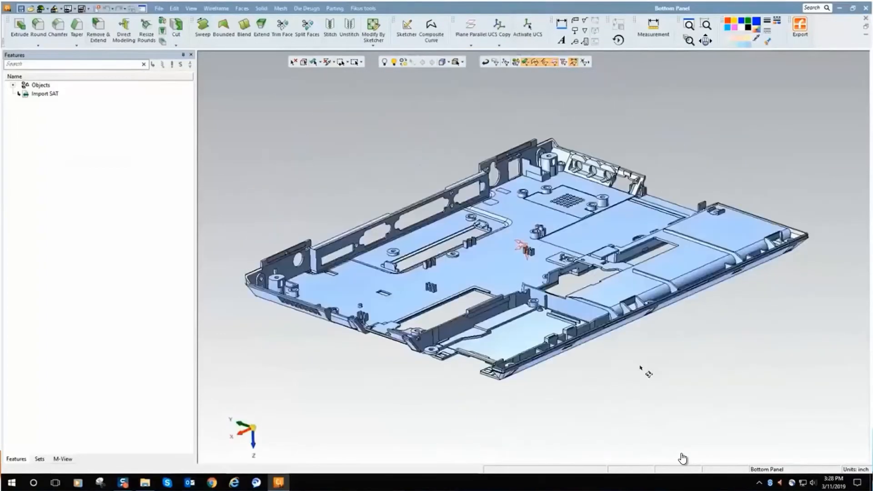
click(447, 9)
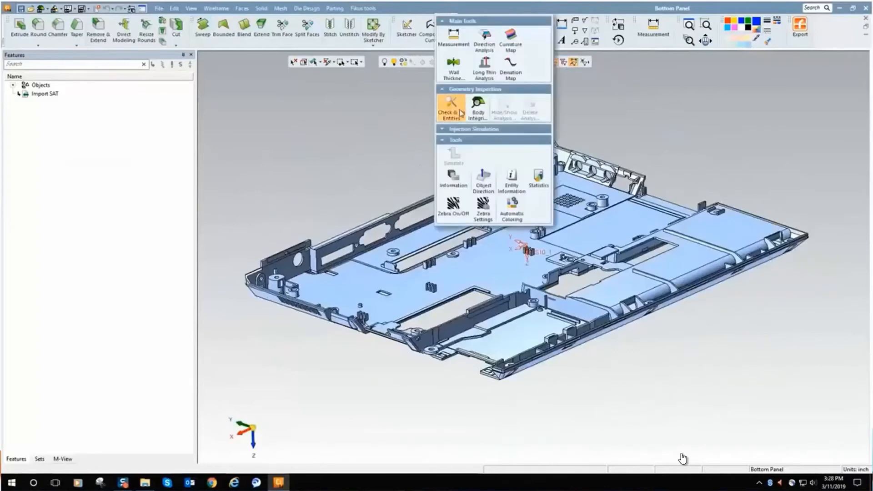
click(460, 112)
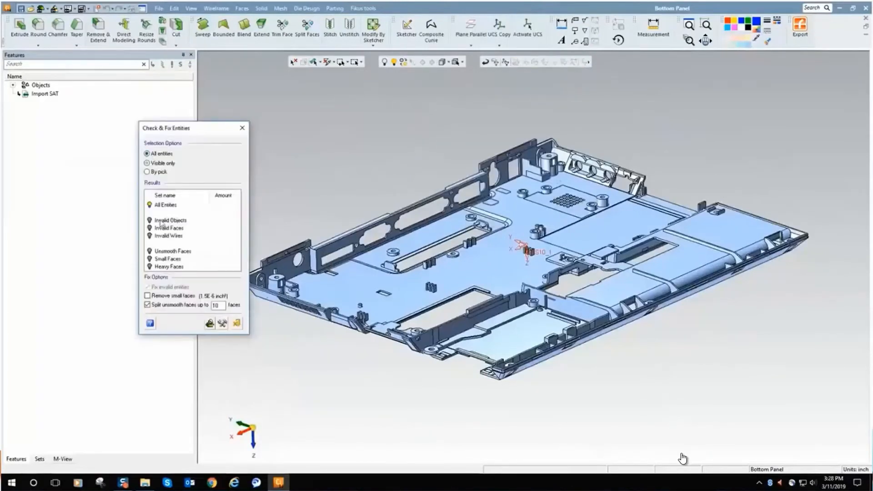
click(209, 323)
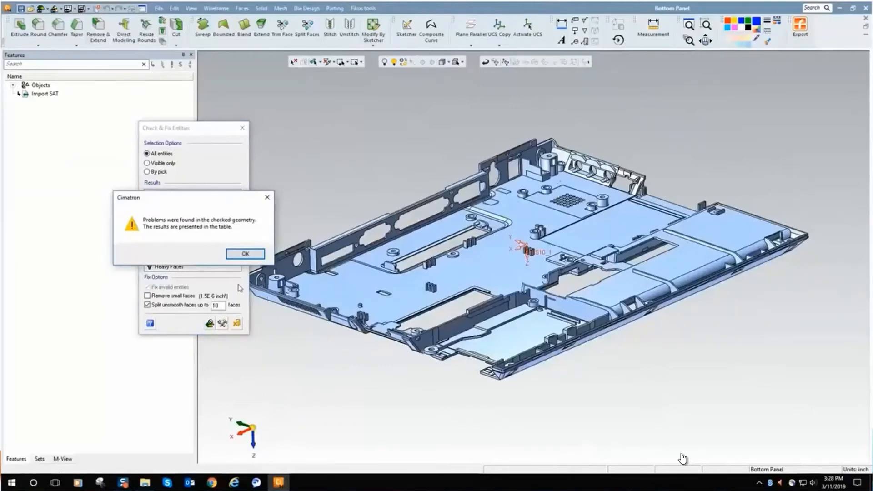
click(252, 254)
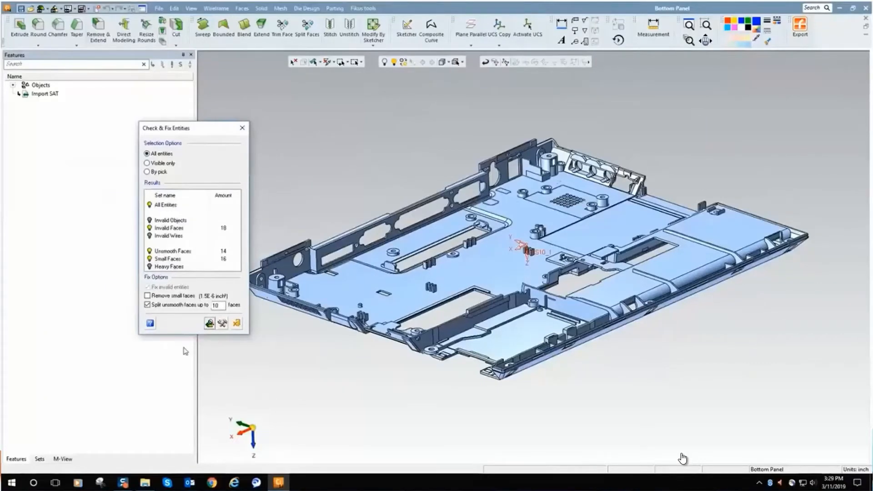
Isolate the problem faces from the check results and examine the tiny sliver faces up close.
click(149, 206)
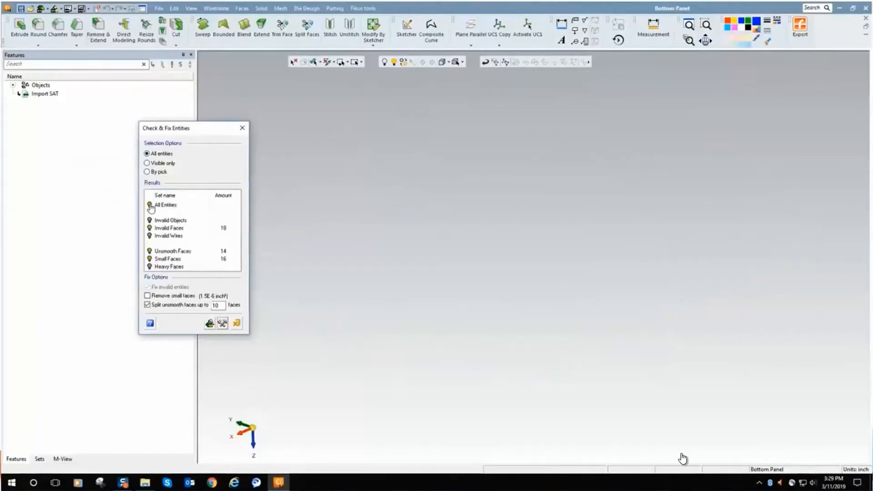
click(150, 228)
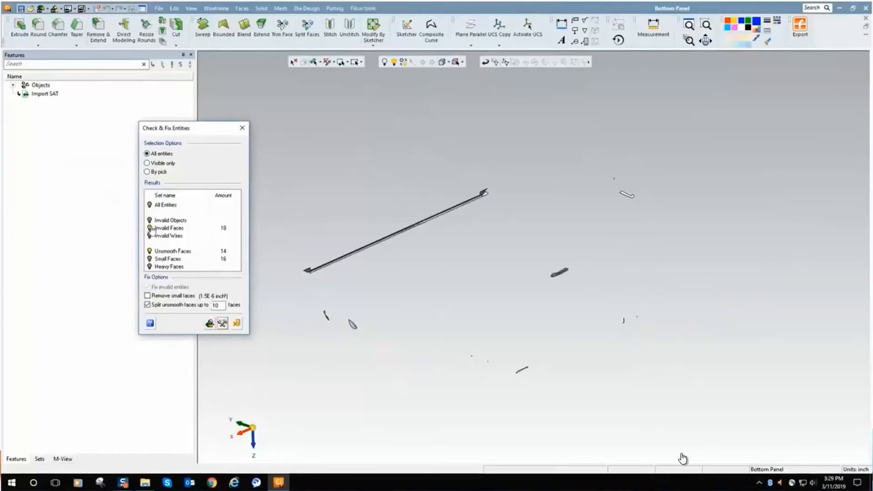
mouse_move(424, 296)
middle_down()
mouse_move(451, 295)
mouse_move(460, 284)
mouse_move(437, 296)
middle_up()
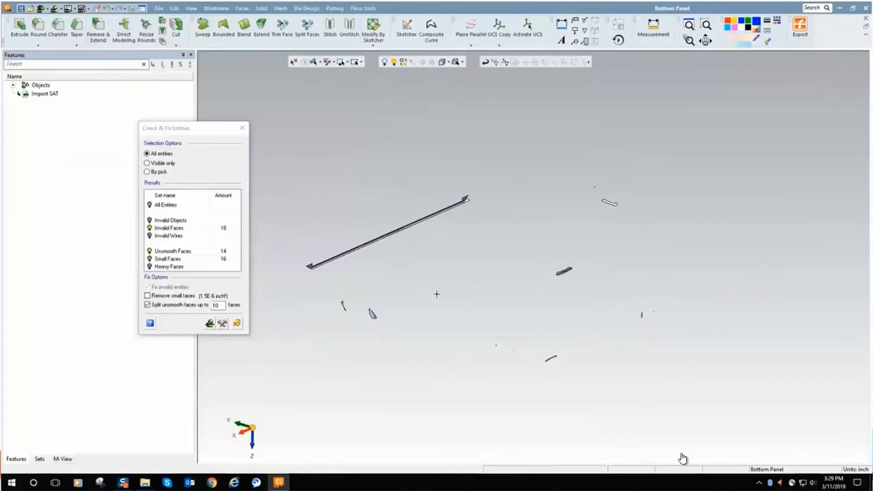
click(150, 261)
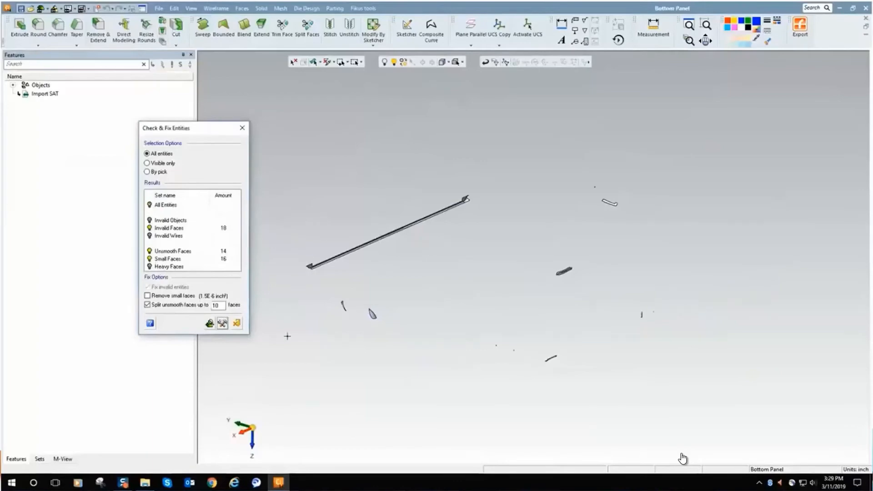
click(706, 25)
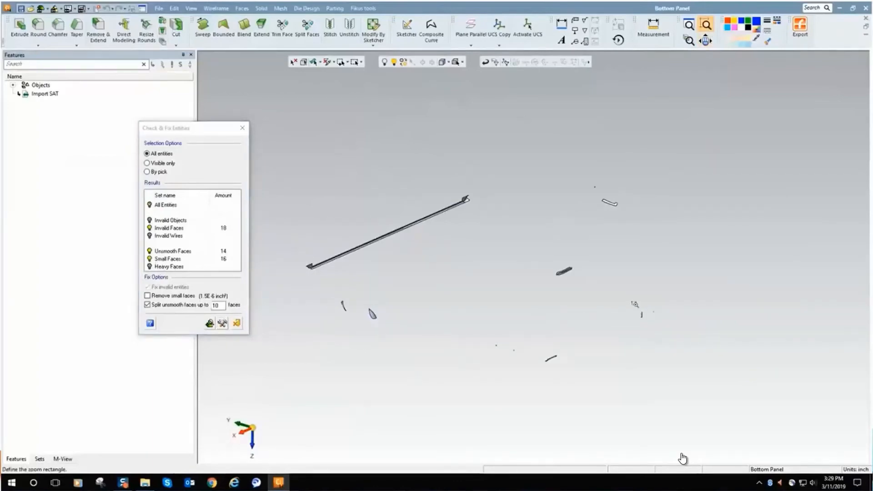
drag(633, 301, 645, 324)
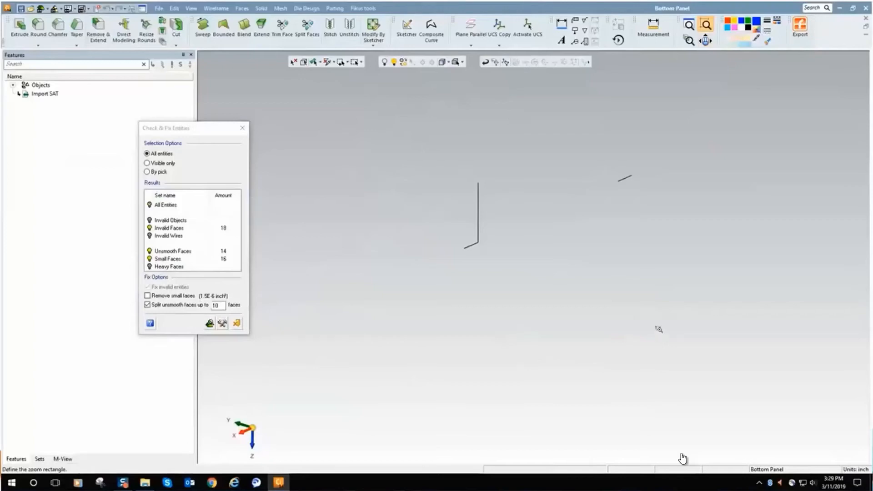
middle_drag(538, 246, 536, 254)
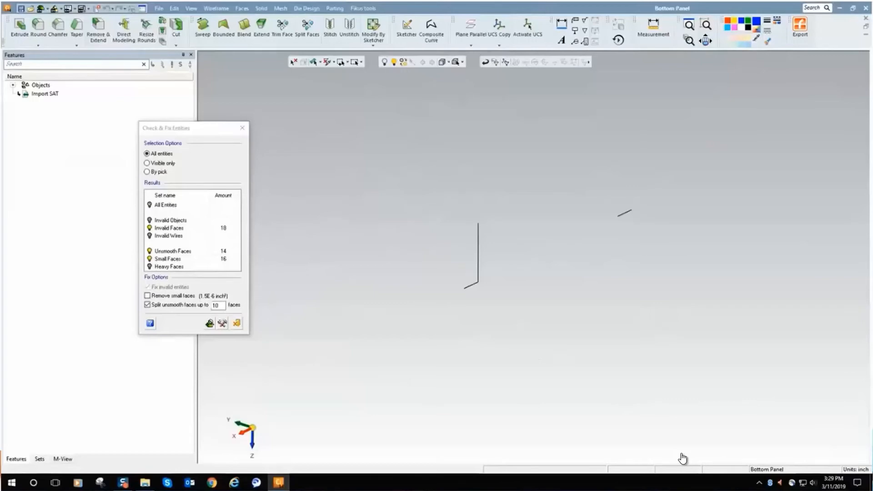
Redisplay all entities and run the fix with Remove small faces enabled and unsmooth faces split up to 10 faces.
click(150, 206)
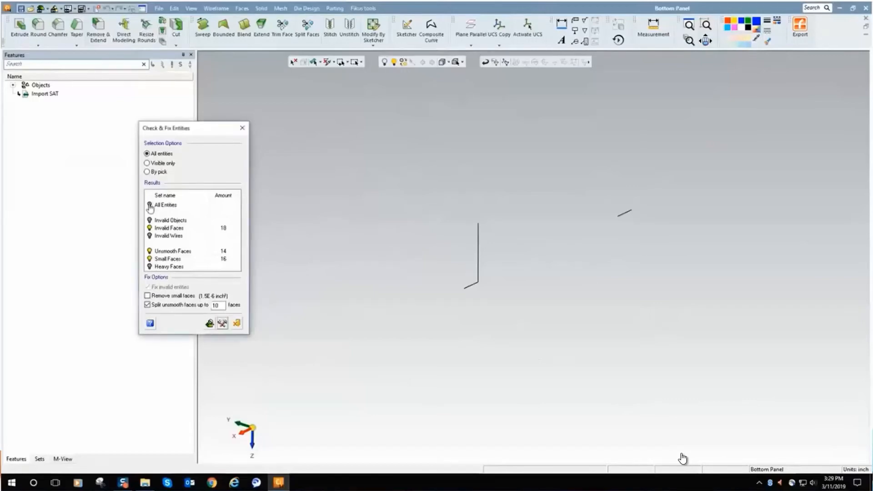
click(150, 206)
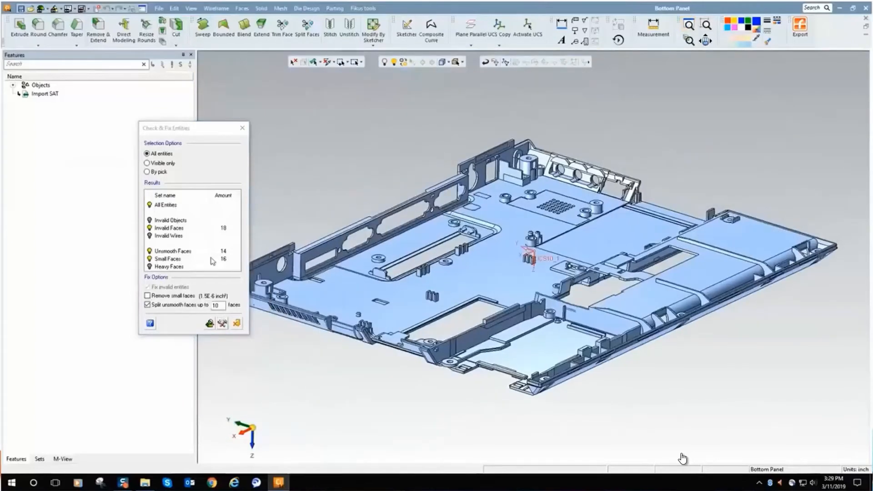
click(147, 296)
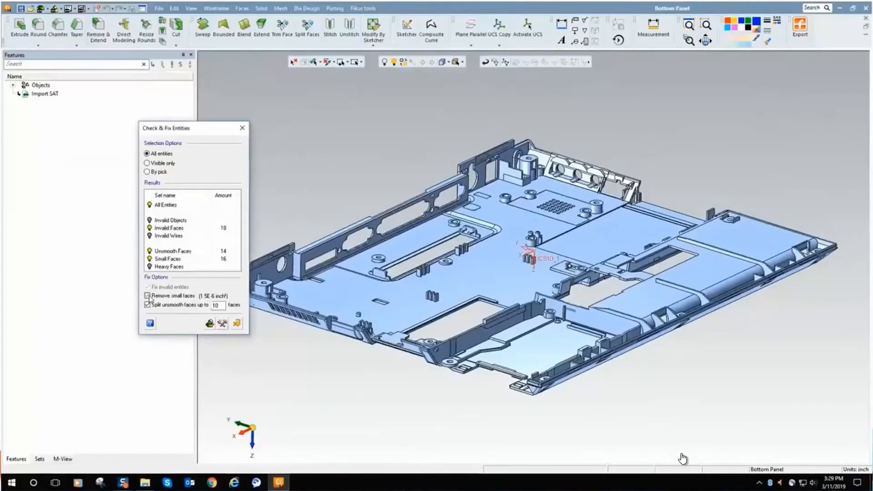
click(222, 323)
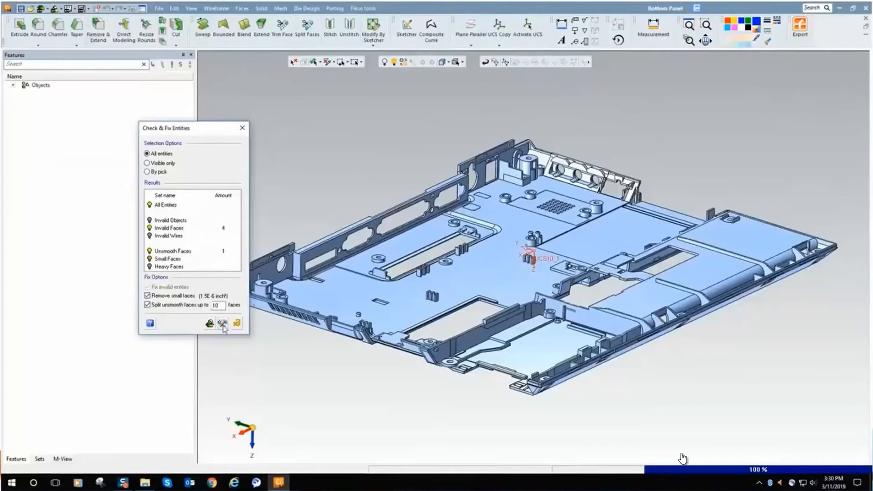
click(274, 258)
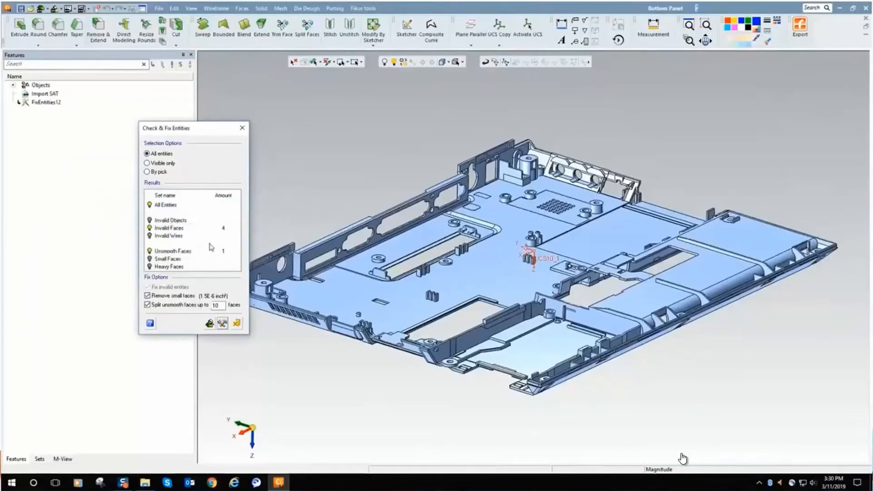
Isolate the remaining problem faces and examine the long narrow strip along its length.
click(150, 205)
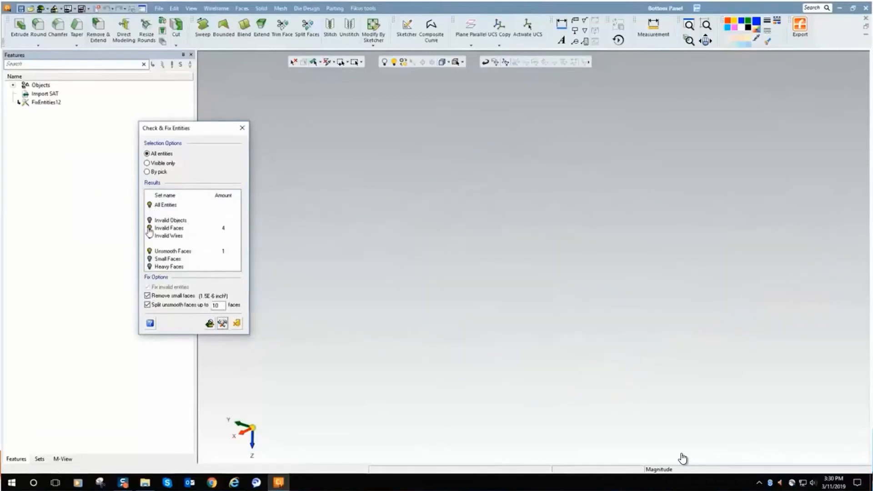
click(149, 229)
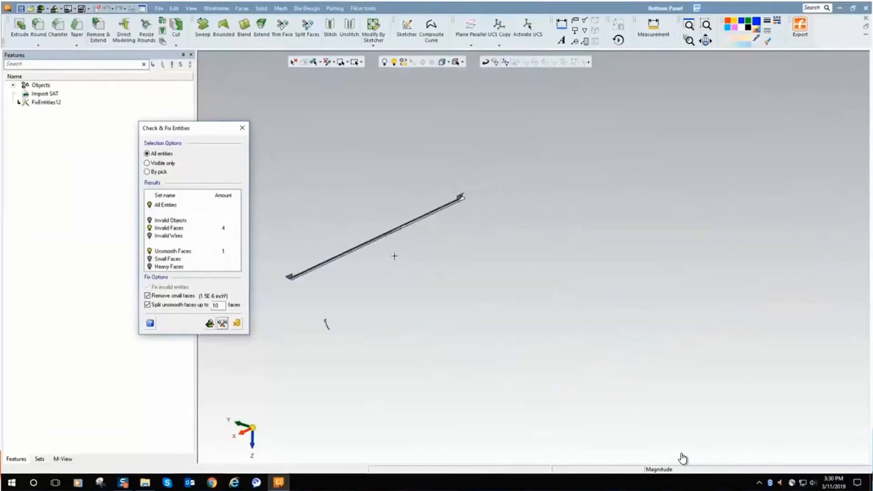
scroll(437, 289, up, 3)
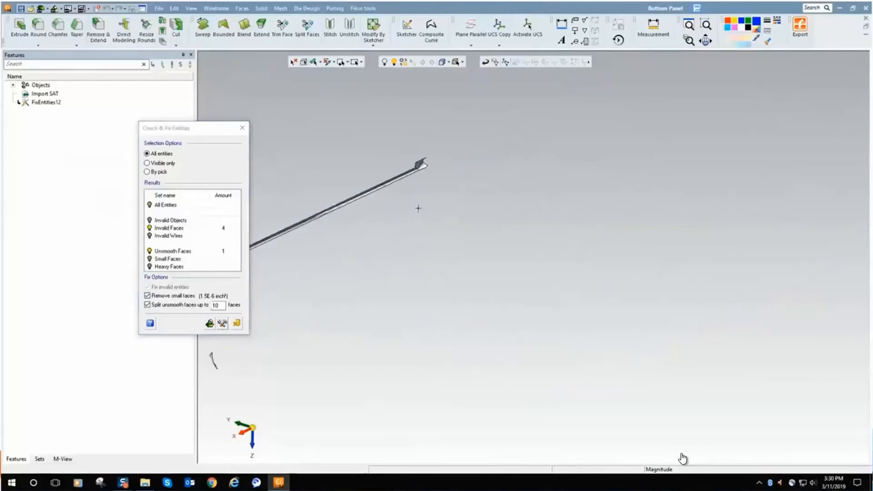
middle_drag(483, 227, 619, 345)
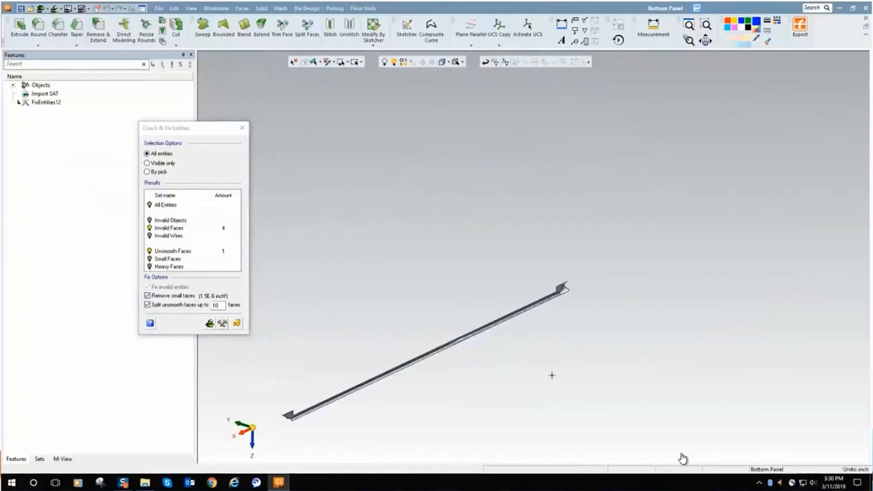
scroll(504, 279, up, 2)
scroll(504, 279, up, 2)
middle_drag(537, 298, 510, 241)
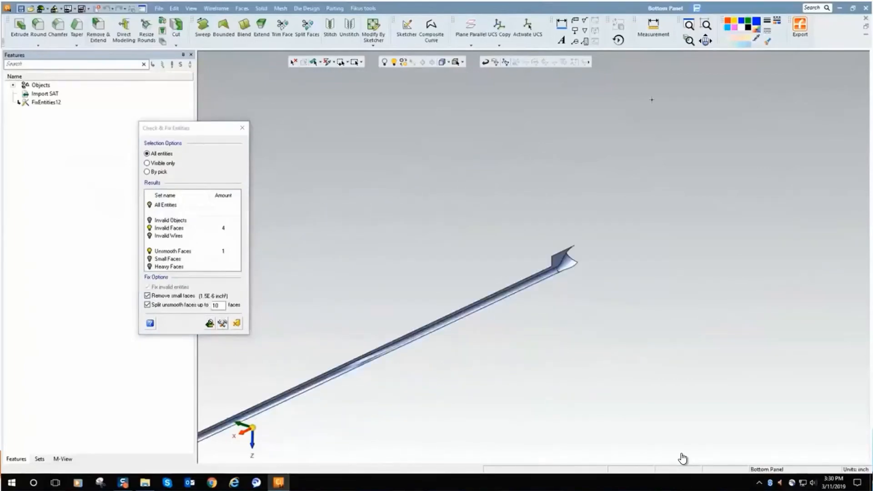
click(706, 24)
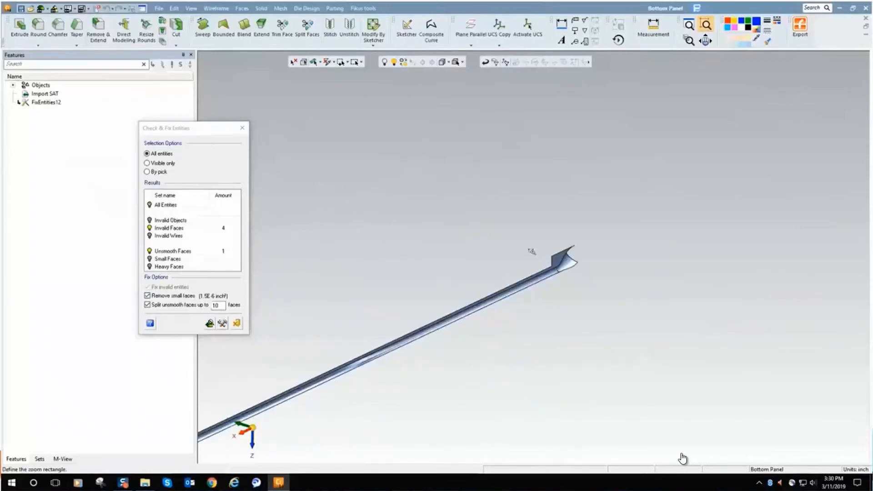
middle_drag(407, 363, 684, 239)
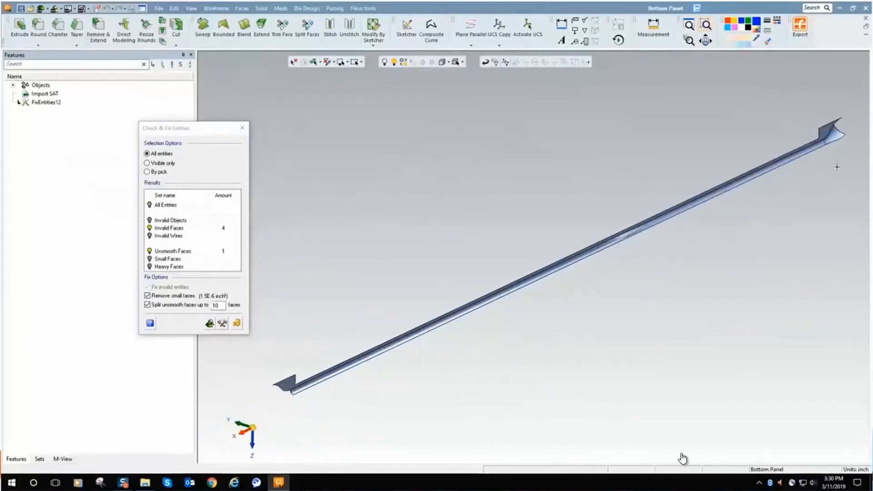
Examine the junction between the long cylindrical face and its flared end up close, and exit Check & Fix Entities.
click(705, 25)
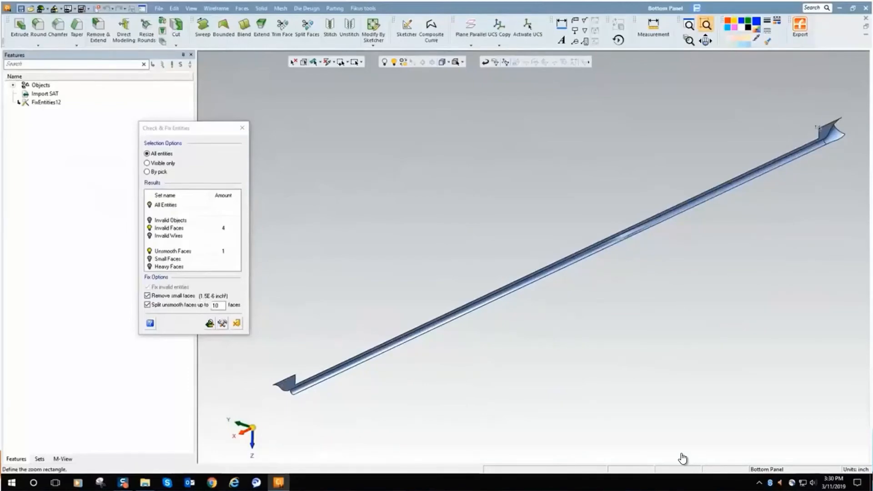
drag(817, 129, 639, 288)
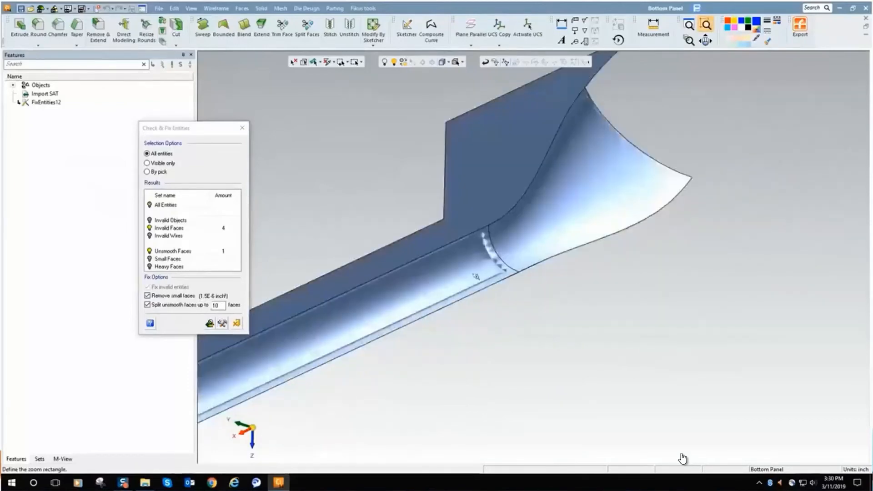
middle_drag(638, 287, 621, 391)
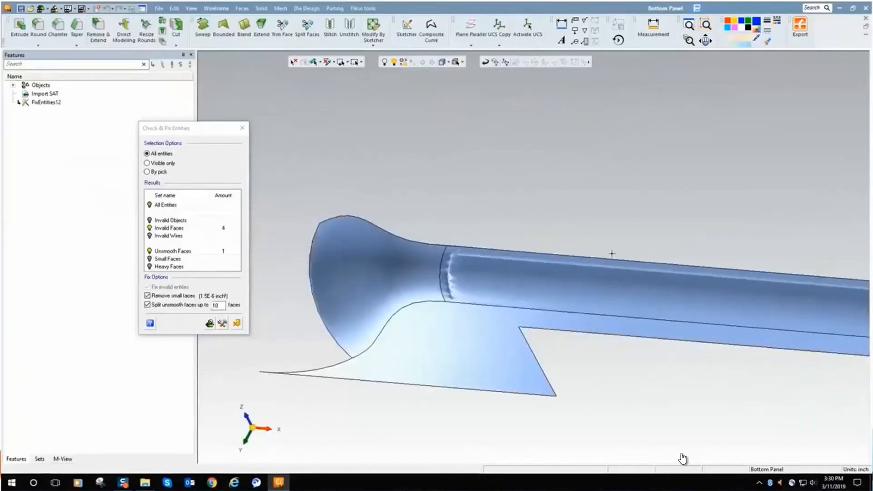
middle_drag(613, 250, 615, 279)
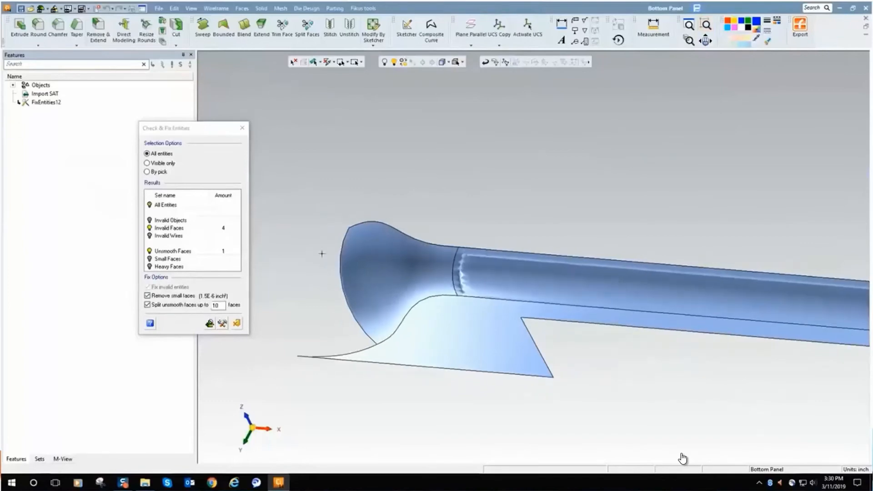
click(237, 324)
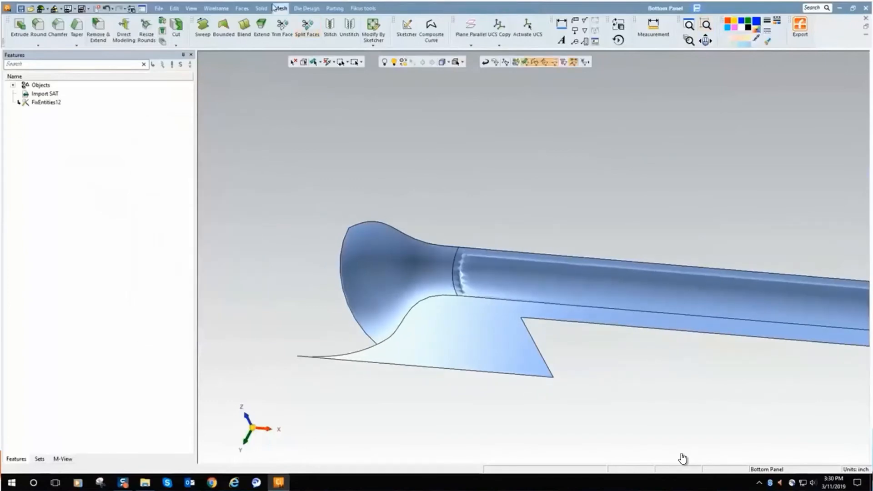
Fair the long cylindrical face using Fair & Simplify Edges with a maximum surface change of 0.001, and inspect the faired surface.
click(242, 8)
click(263, 195)
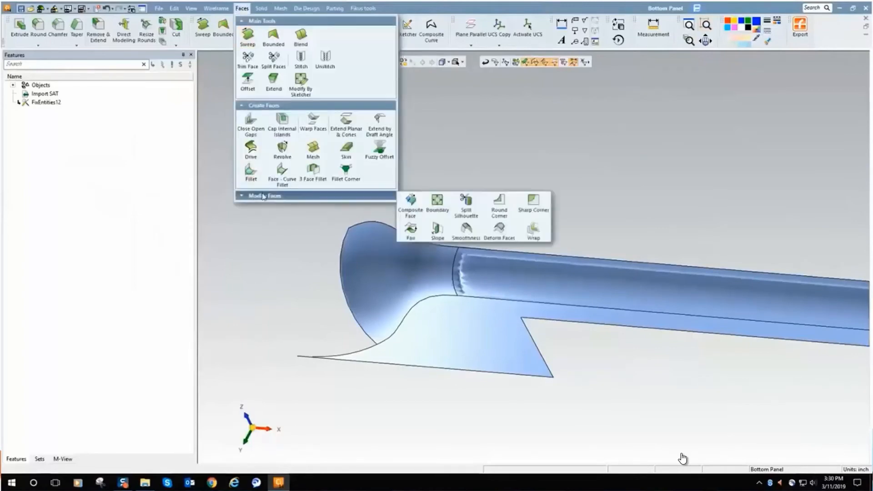
click(403, 234)
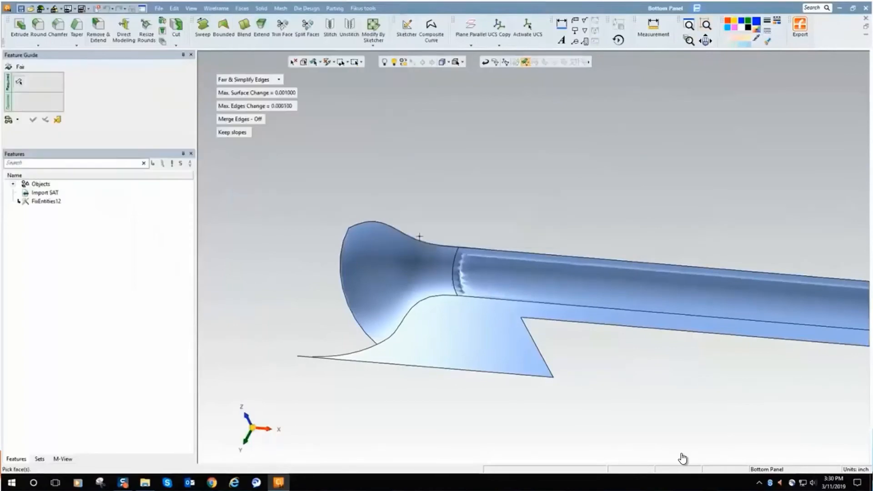
click(507, 270)
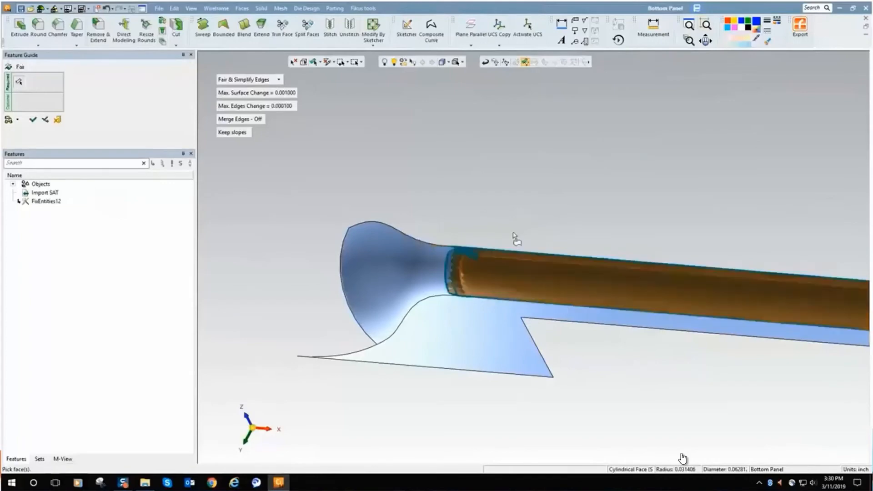
scroll(511, 237, up, 1)
click(33, 120)
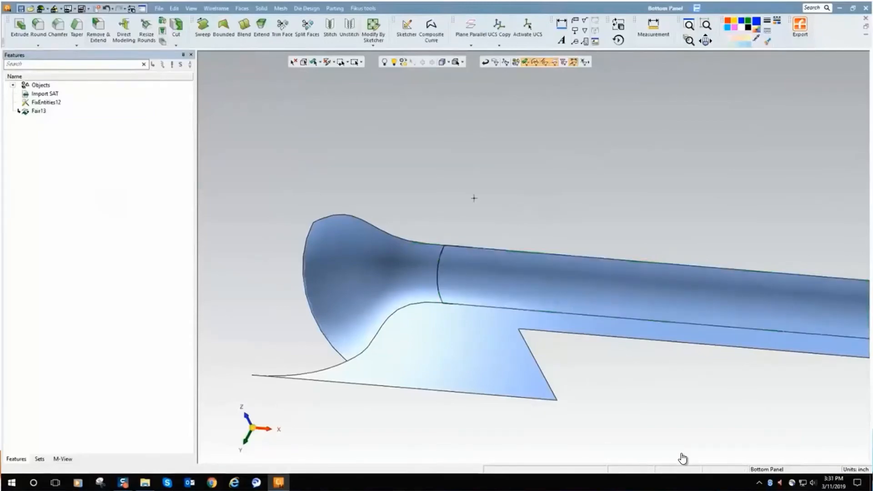
middle_drag(473, 198, 462, 250)
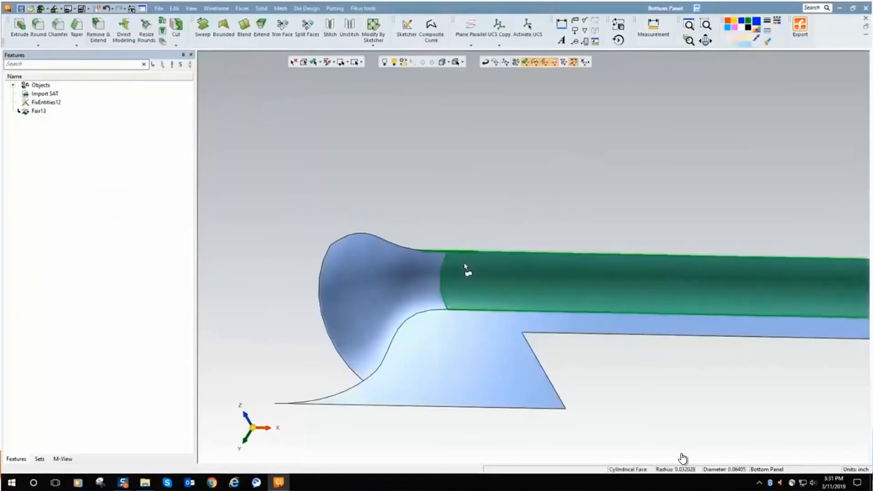
Redisplay the All Entities set and orient the view to show the whole bottom panel from its inner side.
click(39, 458)
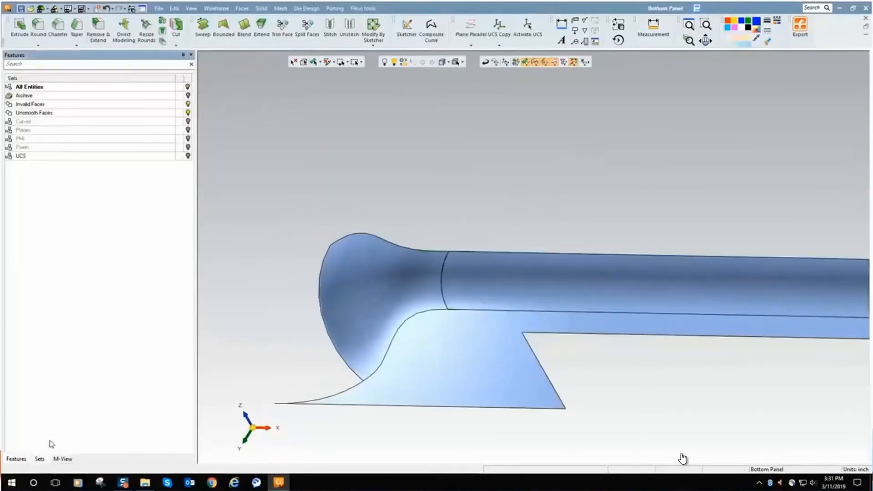
click(188, 87)
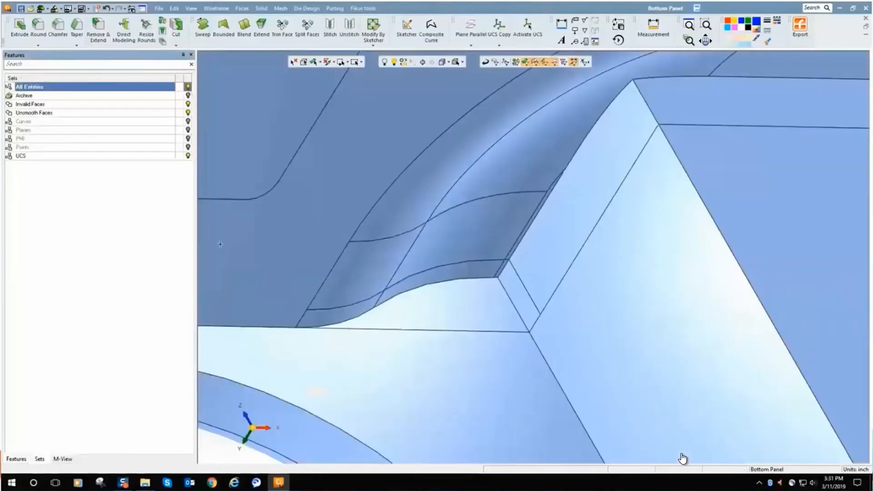
click(253, 424)
middle_drag(488, 136, 506, 331)
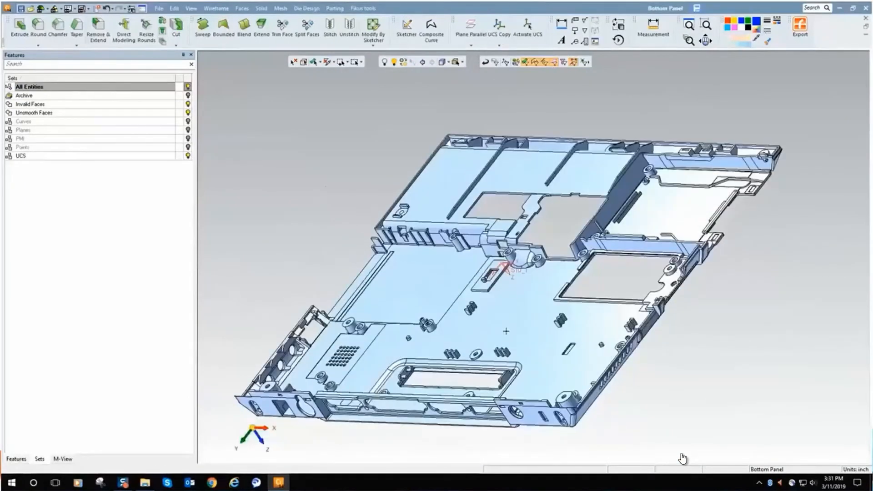
Run a Curvature Map analysis on all faces of the bottom panel.
click(445, 9)
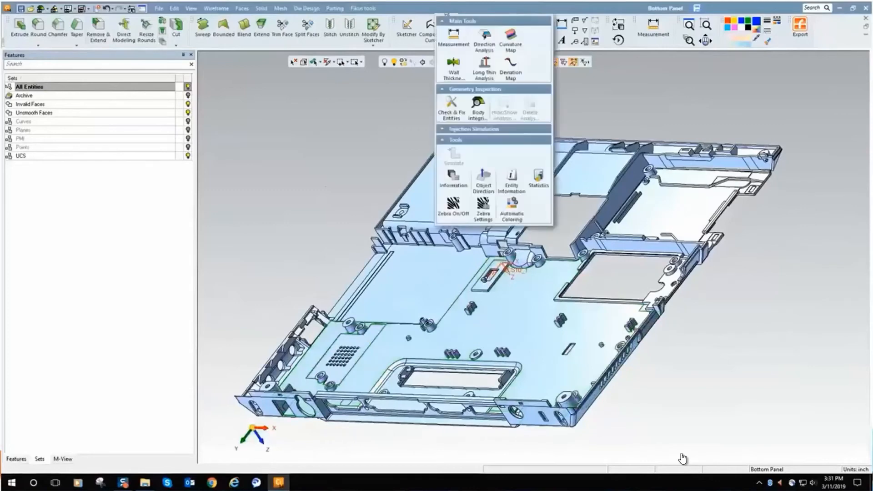
click(510, 39)
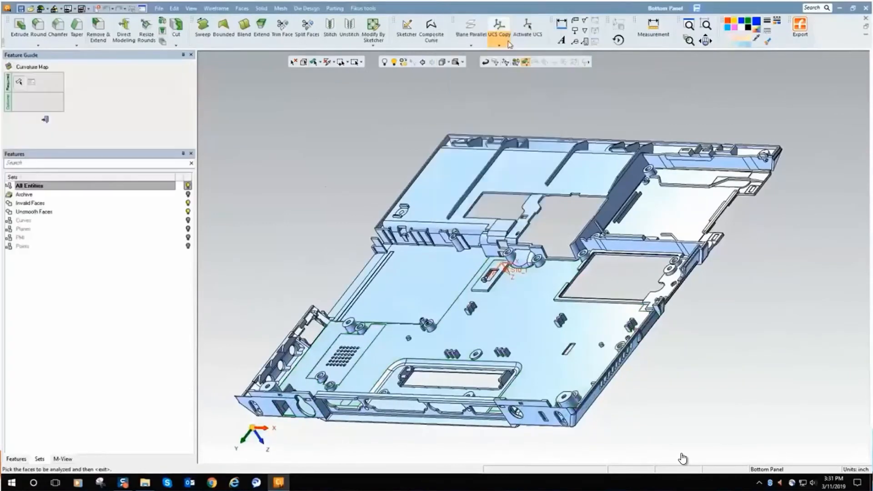
click(510, 44)
click(470, 9)
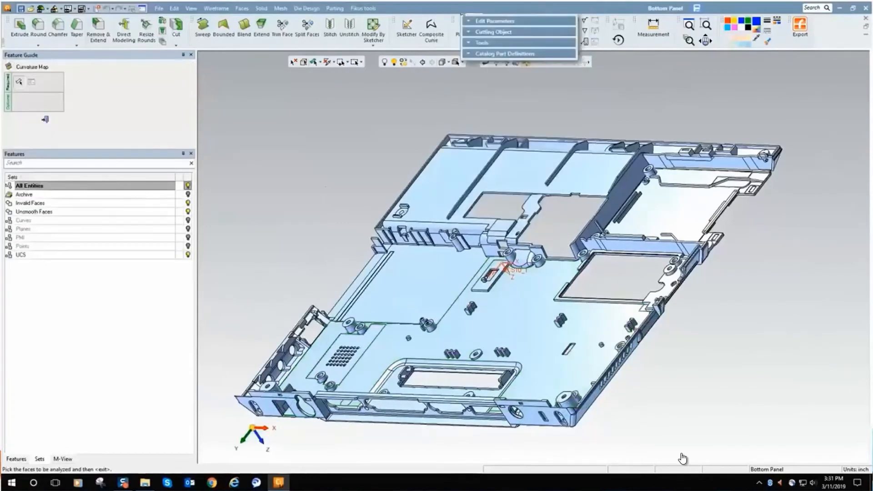
mouse_move(445, 9)
click(510, 39)
click(509, 41)
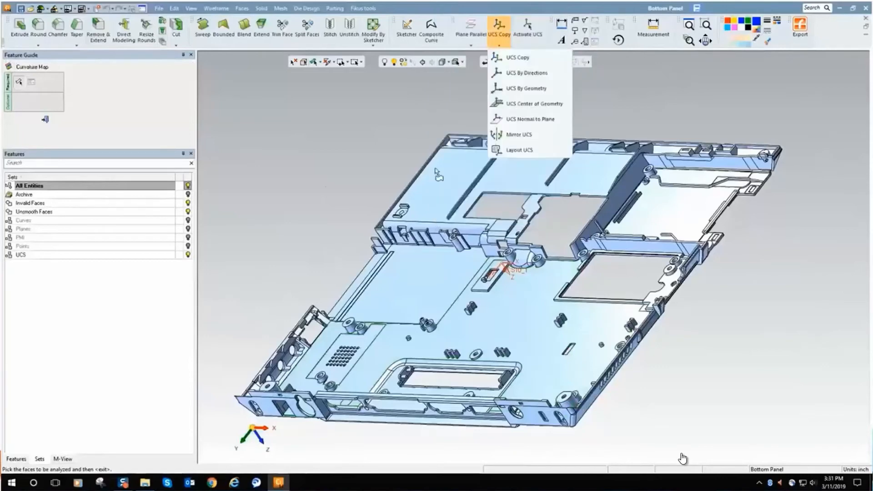
click(433, 190)
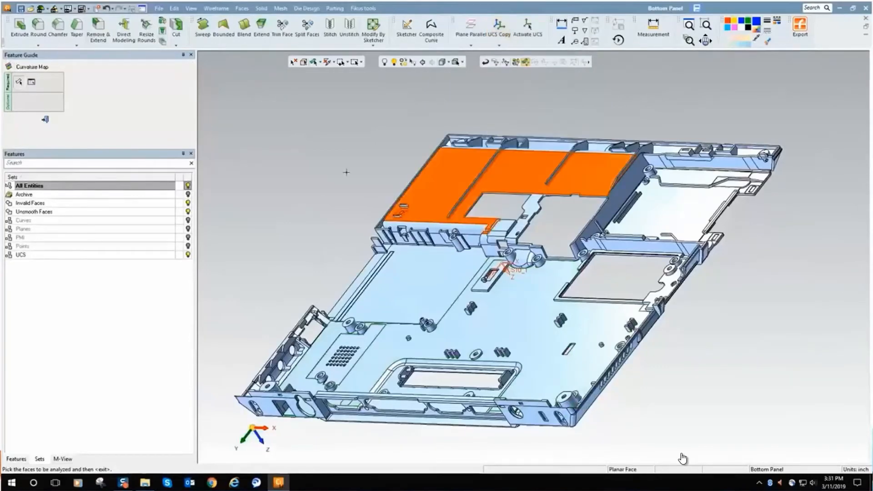
click(305, 62)
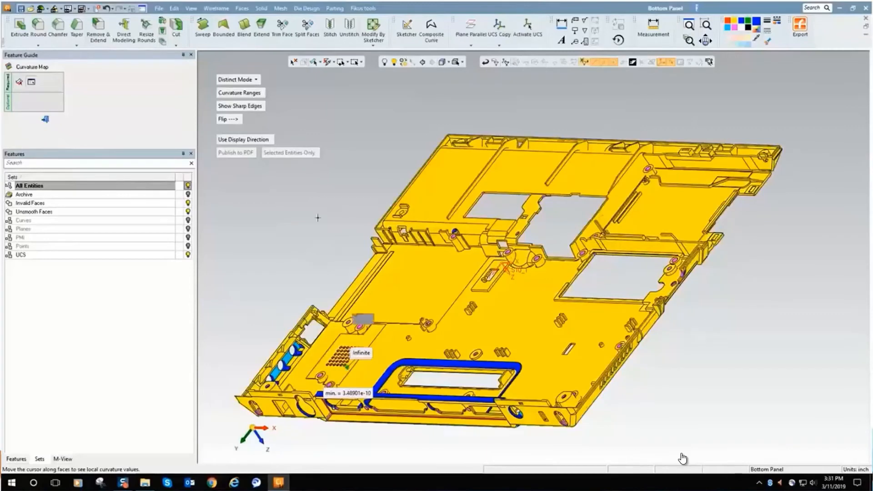
Flip the curvature map's analysis direction and examine the bosses and ribs around the central openings.
click(227, 119)
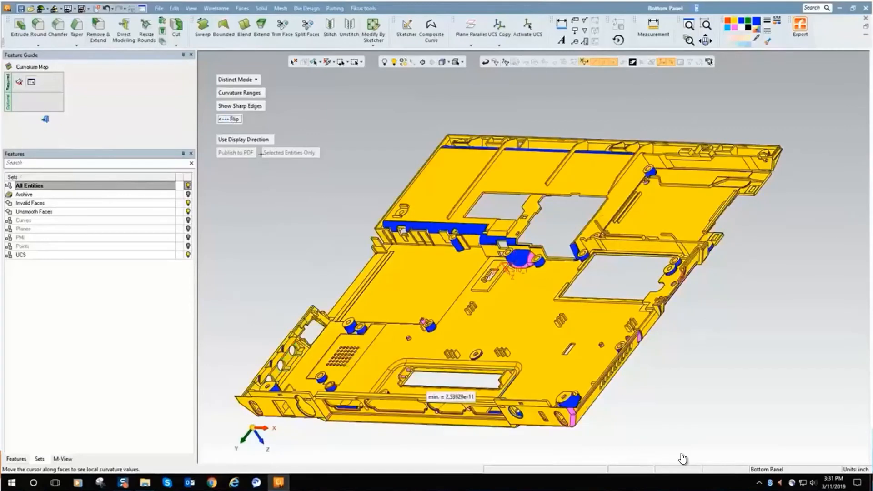
ctrl+right_drag(445, 333, 484, 292)
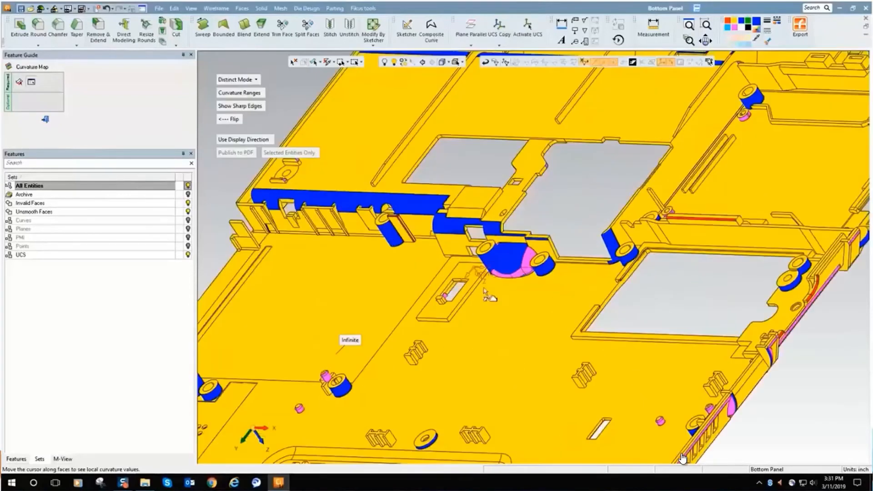
ctrl+middle_drag(525, 316, 615, 371)
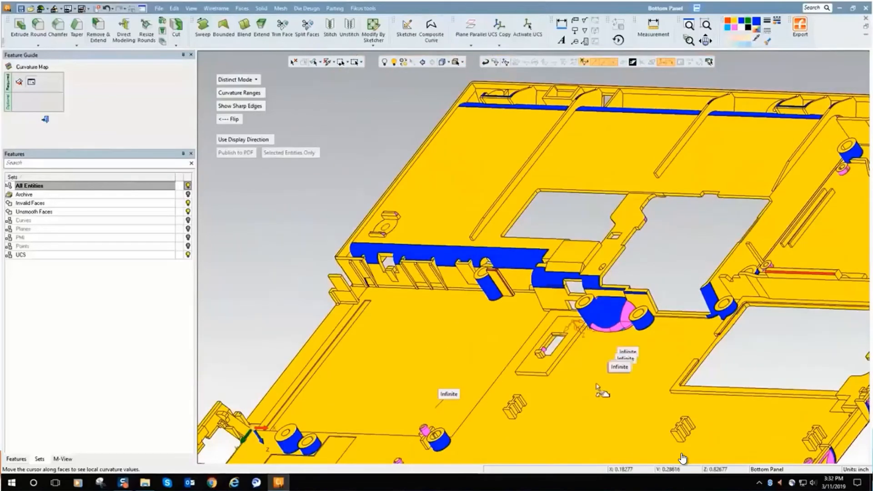
Show the curvature ranges, mark local curvature values on the long blend, thin rib and domed pocket, and exit Curvature Map.
click(239, 93)
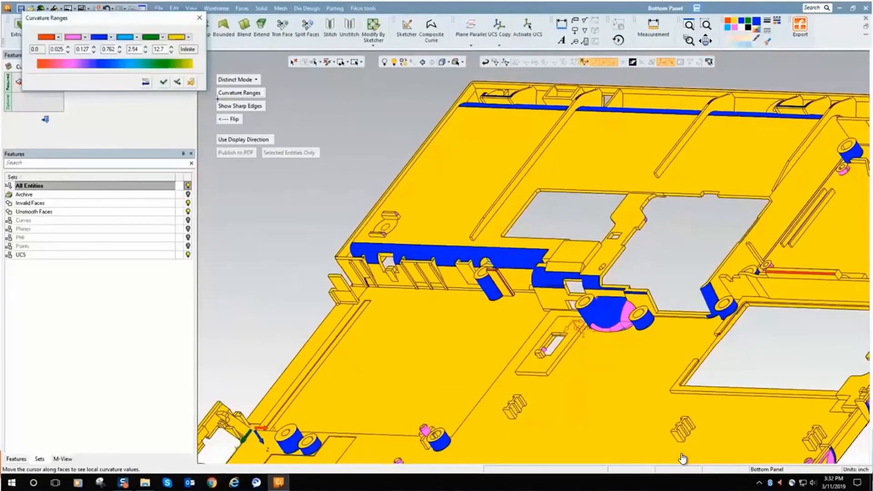
drag(116, 17, 176, 199)
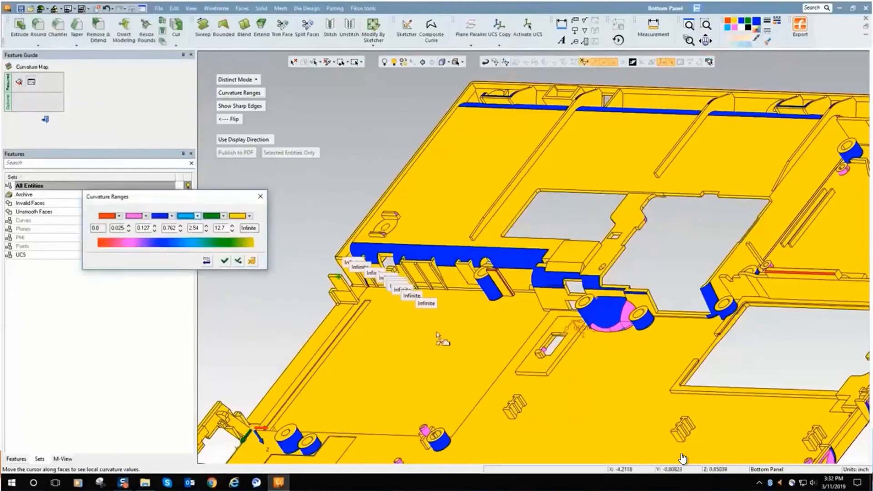
ctrl+drag(442, 339, 407, 241)
scroll(469, 151, up, 5)
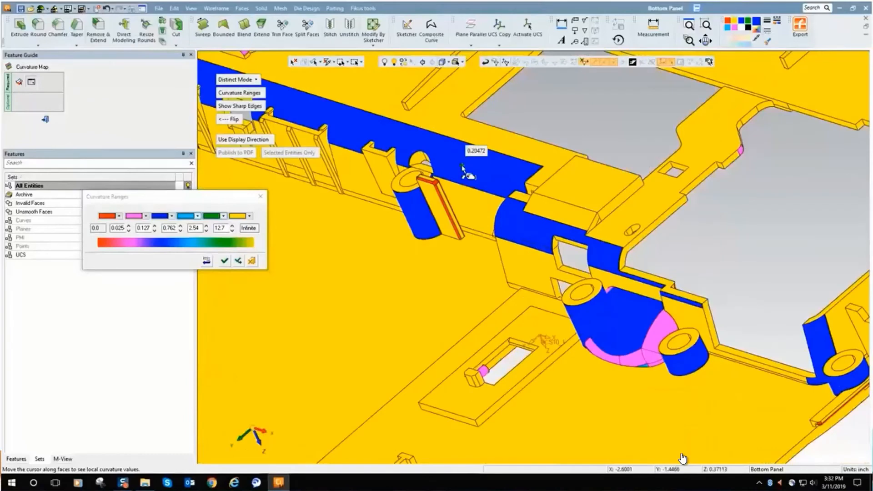
click(462, 166)
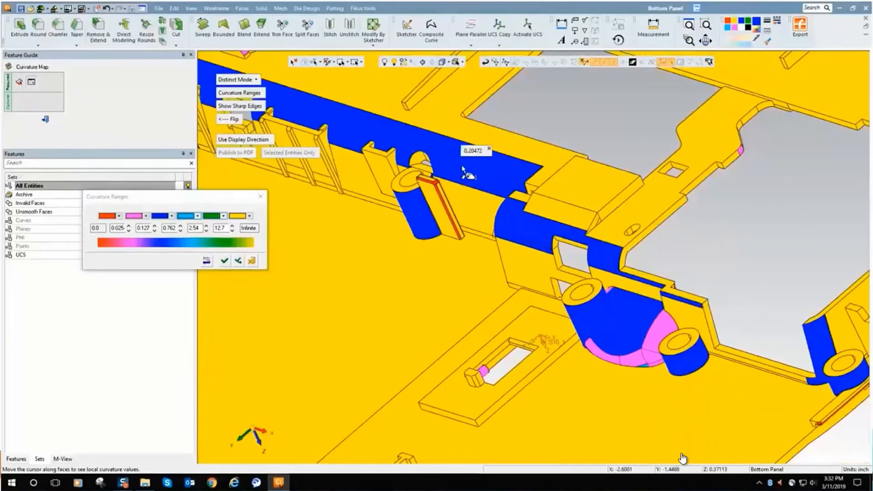
click(436, 187)
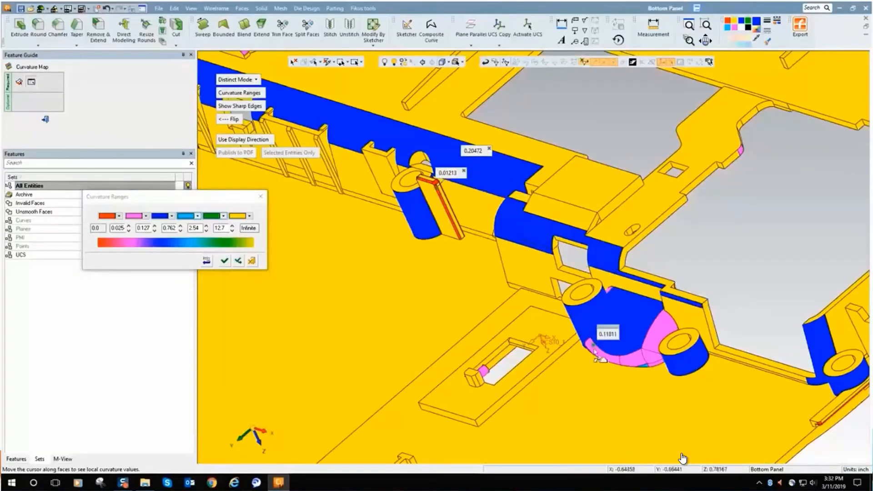
click(608, 320)
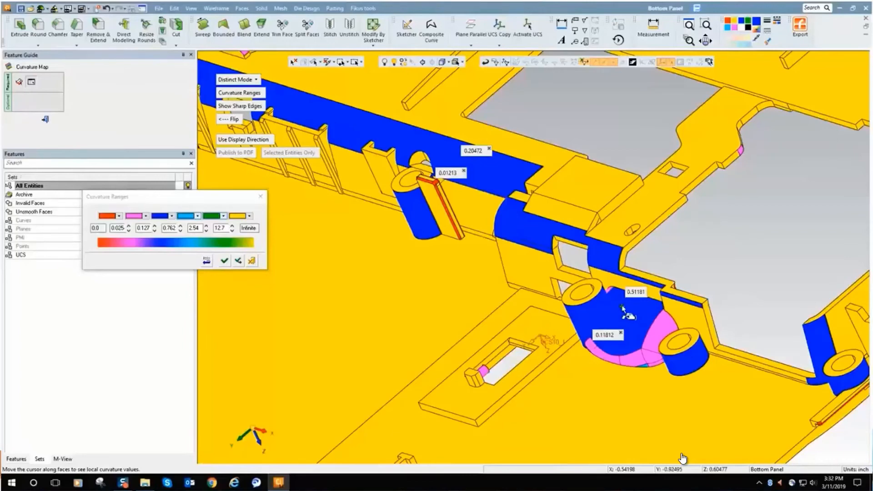
click(250, 260)
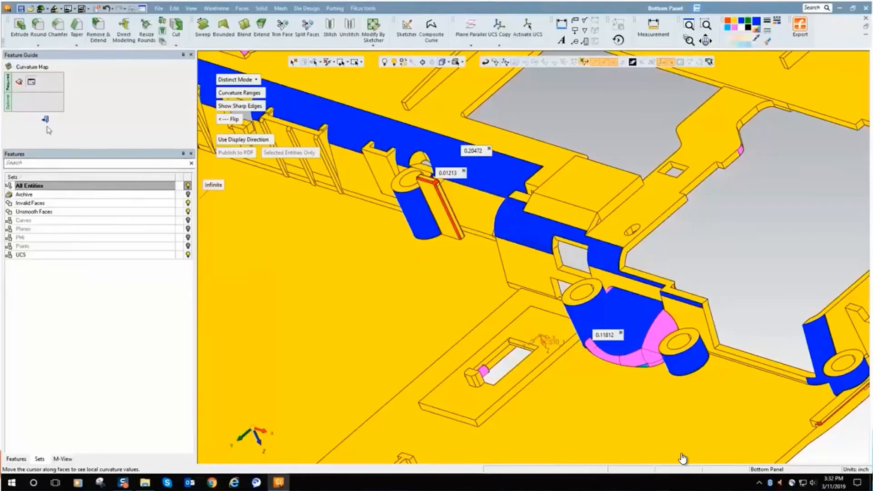
click(46, 120)
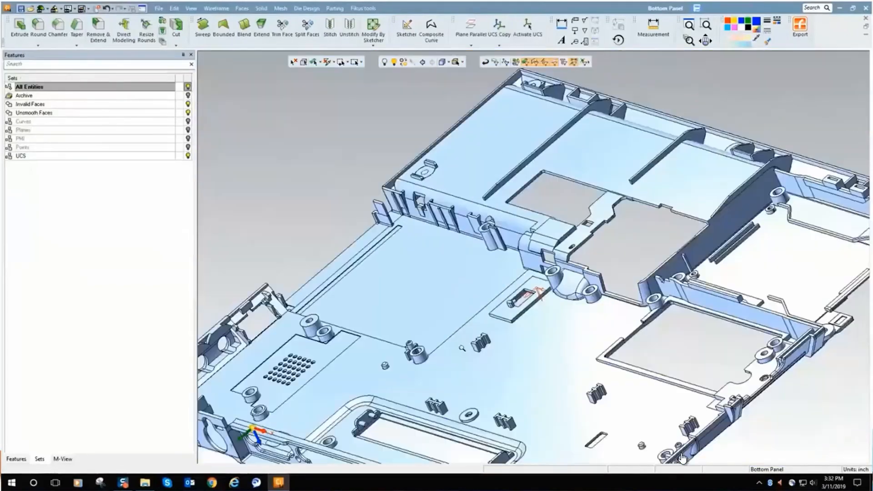
Run Long Thin Analysis on the panel's visible faces with Normal Accuracy and a thickness ratio of 4.
scroll(536, 263, down, 5)
right_click(434, 15)
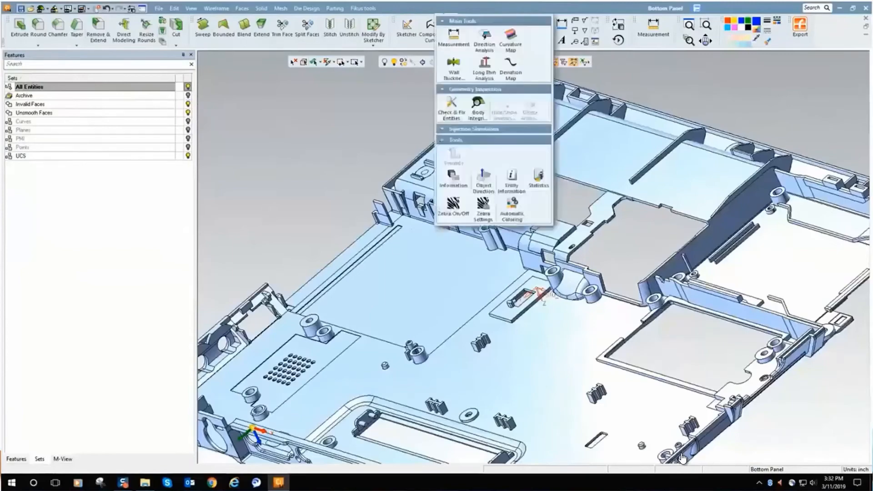
click(484, 66)
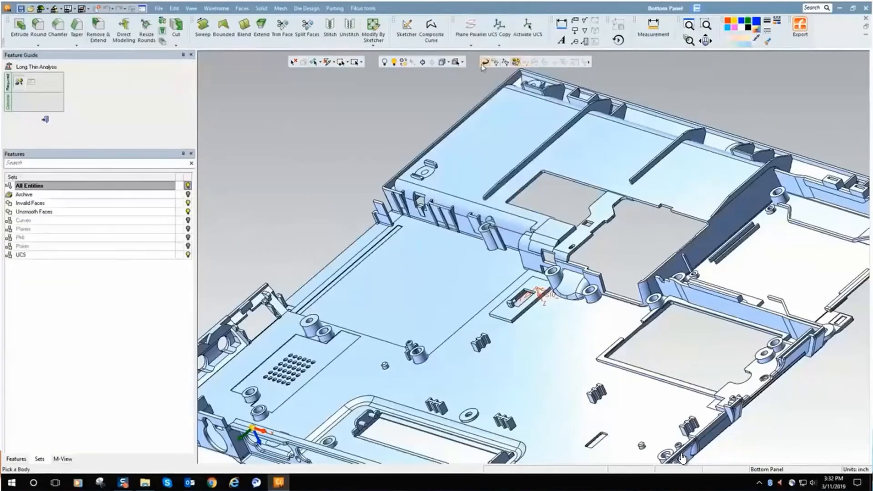
click(489, 137)
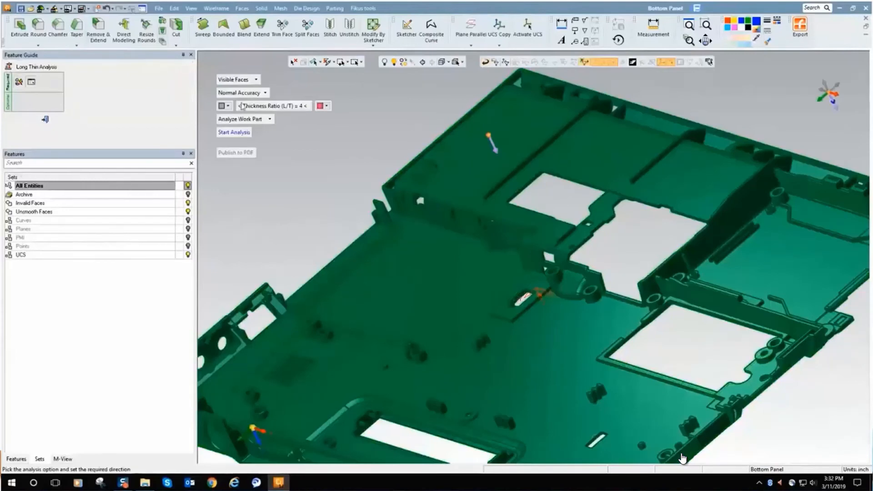
click(234, 132)
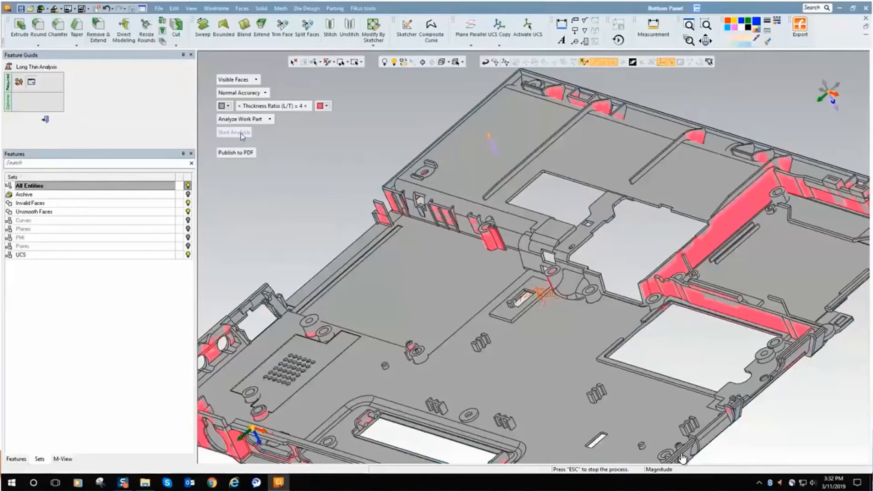
Examine the long thin analysis coloring on the small ribs and the tall inner walls around the large openings.
click(705, 24)
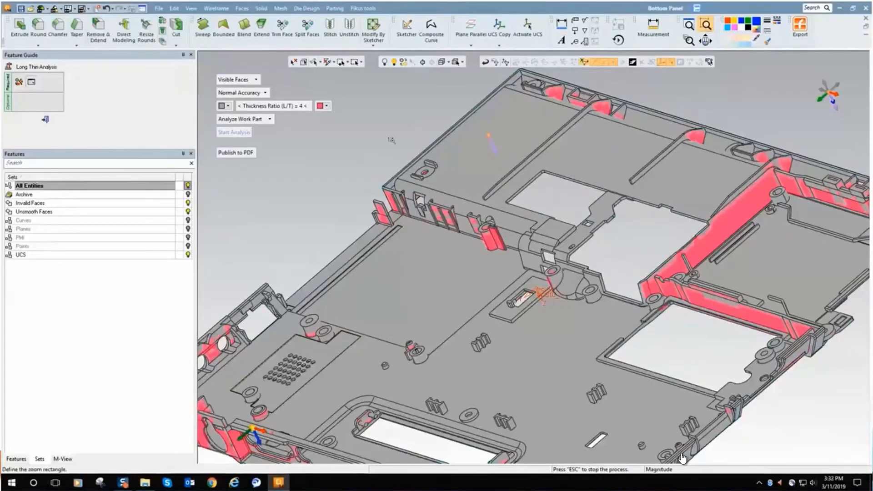
drag(346, 166, 426, 250)
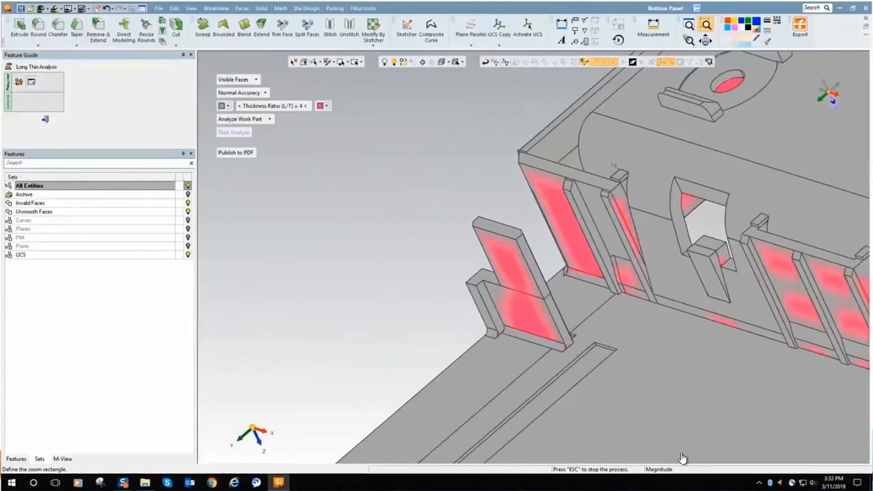
ctrl+right_drag(613, 165, 708, 357)
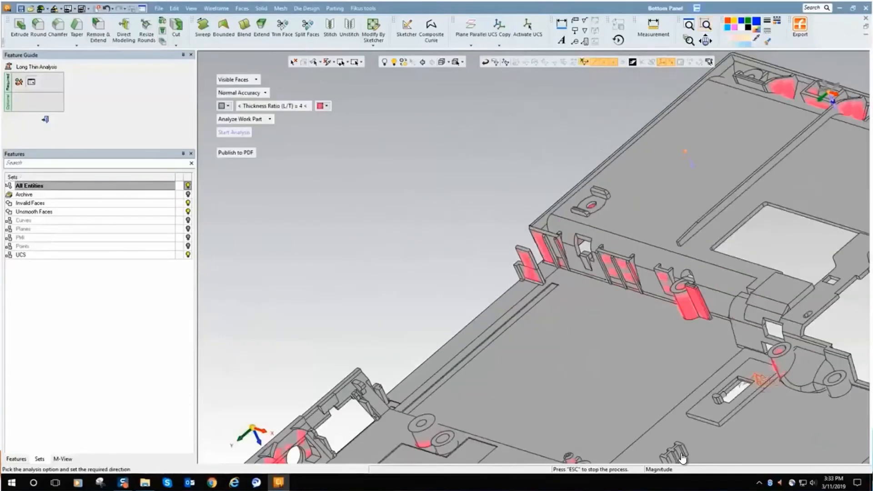
ctrl+middle_drag(767, 342, 299, 249)
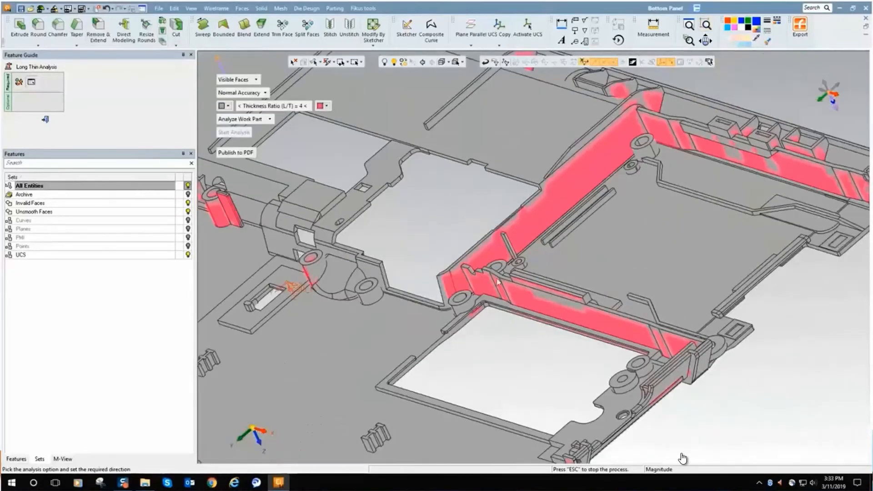
ctrl+right_drag(498, 281, 485, 210)
ctrl+drag(485, 210, 541, 212)
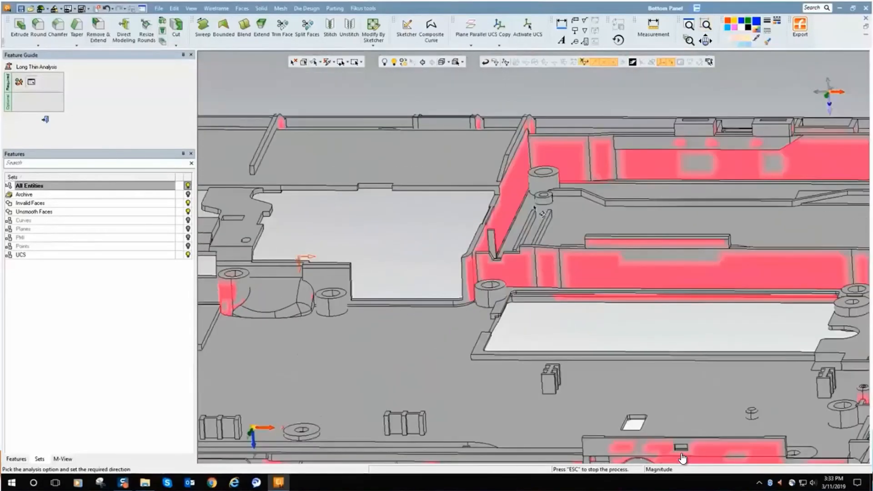
ctrl+middle_drag(680, 275, 500, 301)
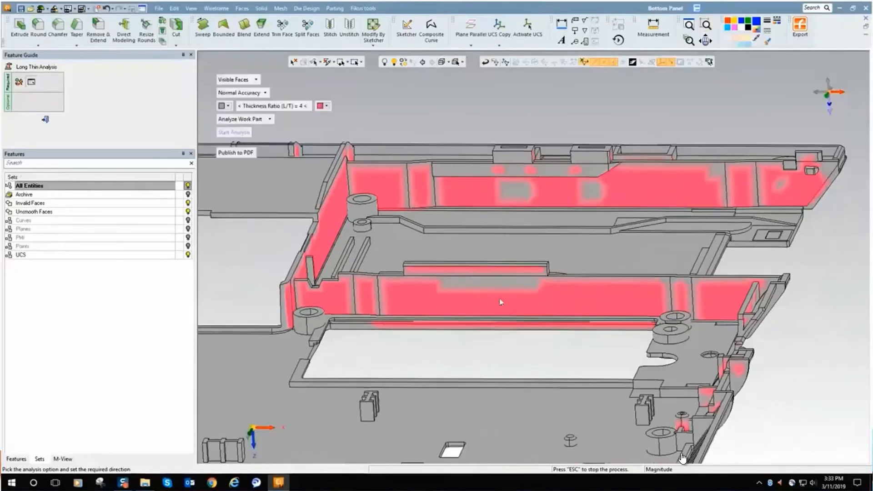
ctrl+drag(500, 302, 246, 224)
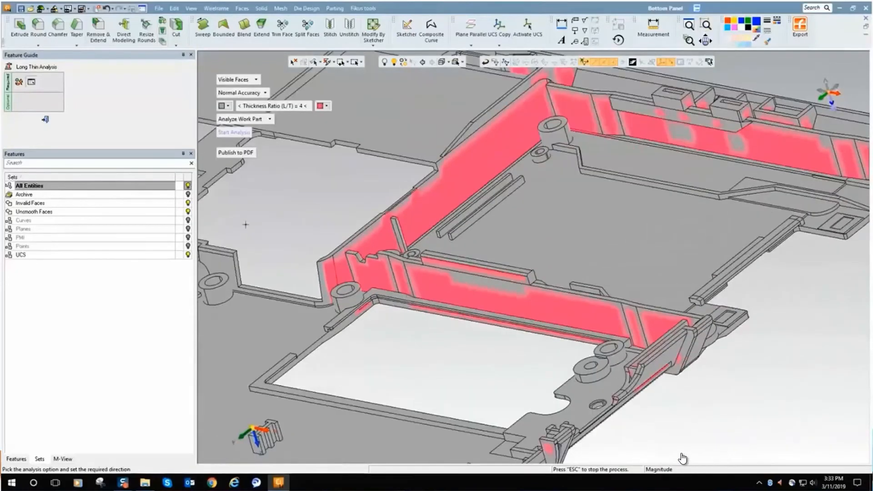
Examine the analysis coloring along the panel's outer edge and underside, and exit Long Thin Analysis.
click(261, 418)
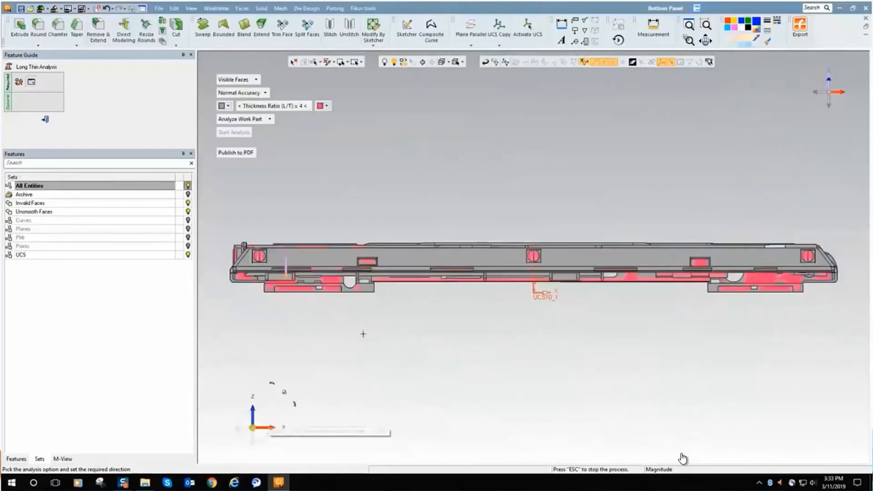
ctrl+drag(362, 334, 387, 323)
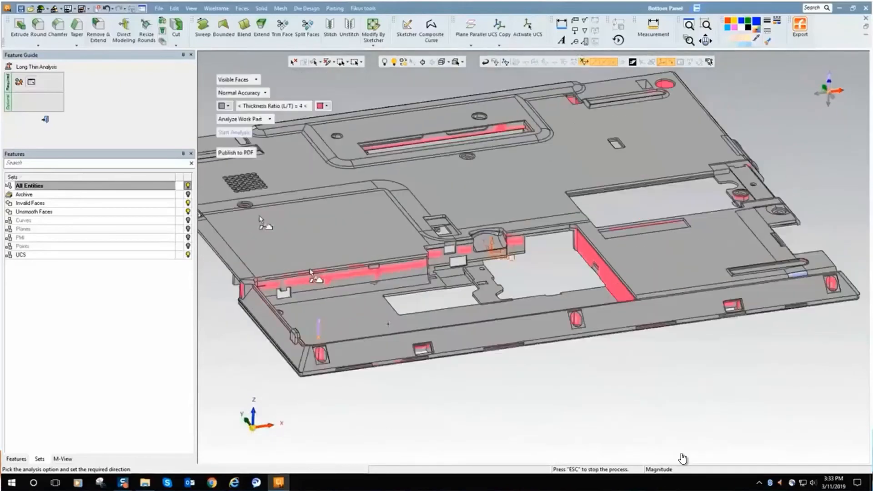
key(Escape)
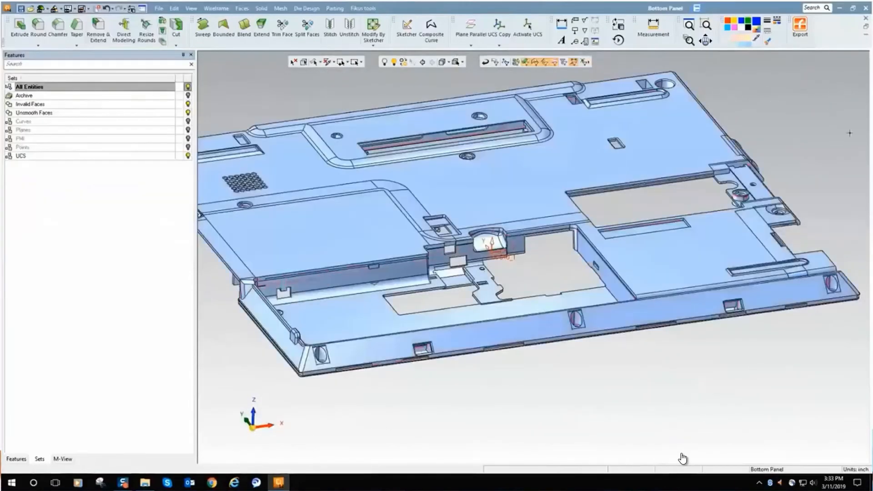
Close the Bottom Panel part without saving its changes.
click(865, 18)
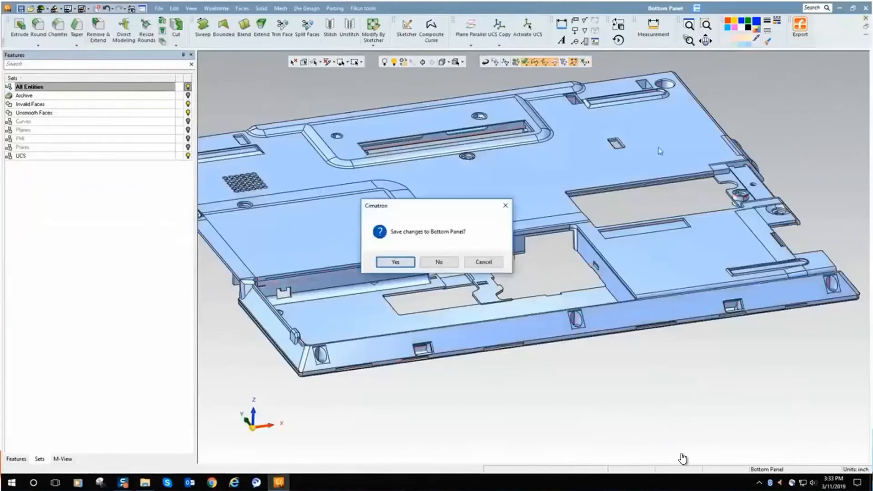
click(441, 259)
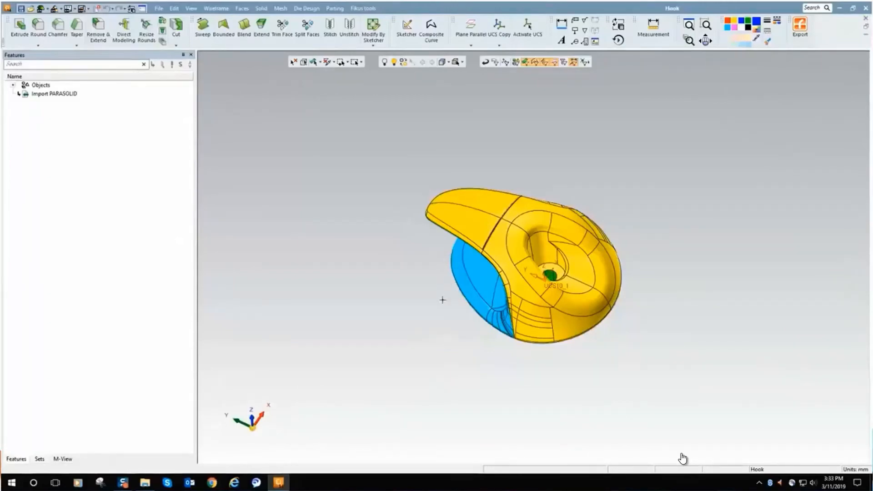
Turn on zebra shading for the Hook model and examine the stripe flow across its outer faces and ribbed underside.
middle_drag(445, 299, 472, 302)
click(442, 9)
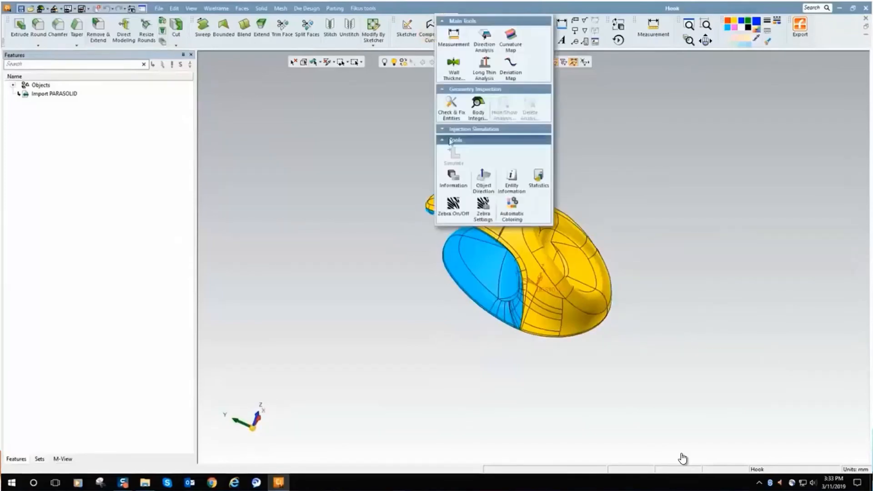
click(454, 207)
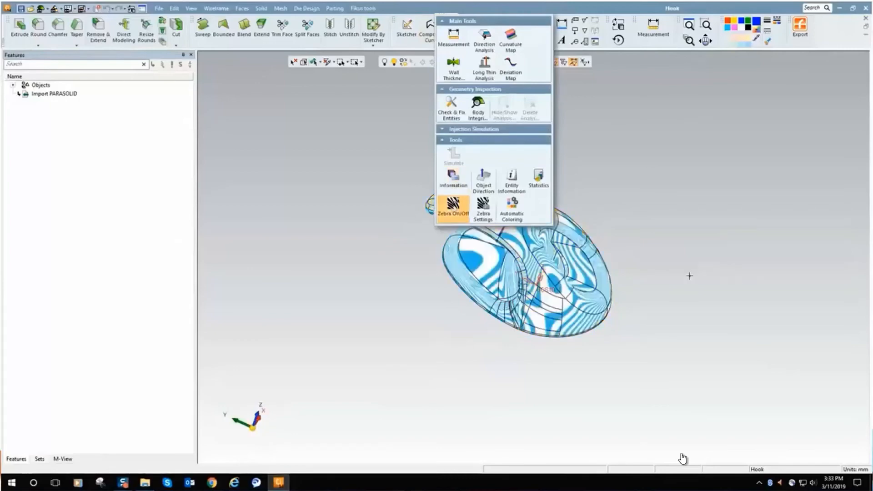
scroll(697, 259, up, 5)
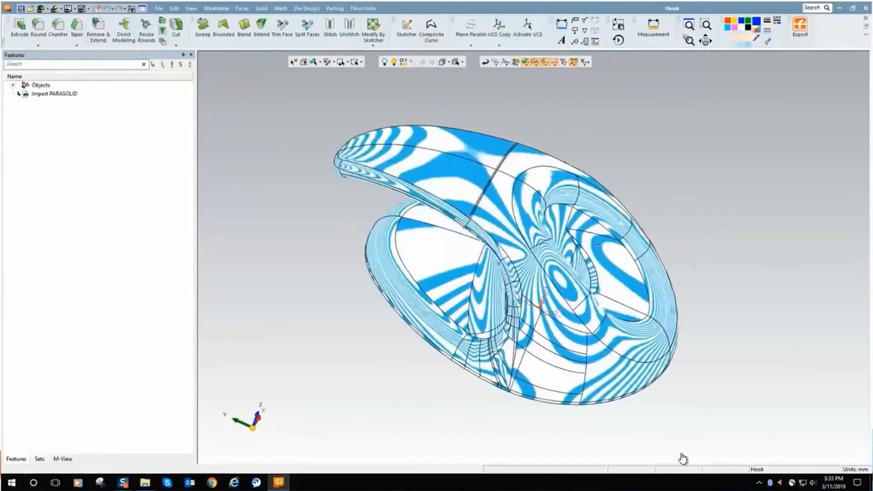
scroll(696, 238, down, 1)
middle_drag(621, 249, 631, 130)
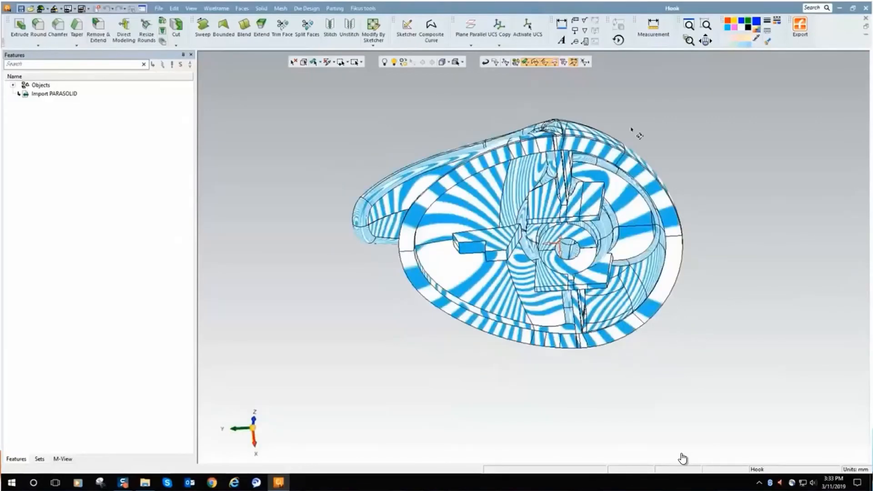
middle_drag(631, 129, 606, 121)
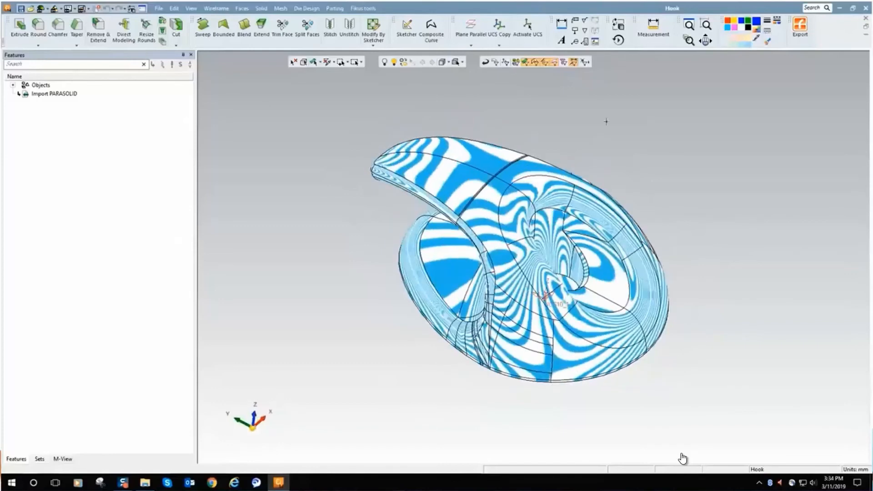
Make the zebra stripes slightly narrower in the zebra shading settings, keeping the white and blue stripe colors.
right_click(469, 176)
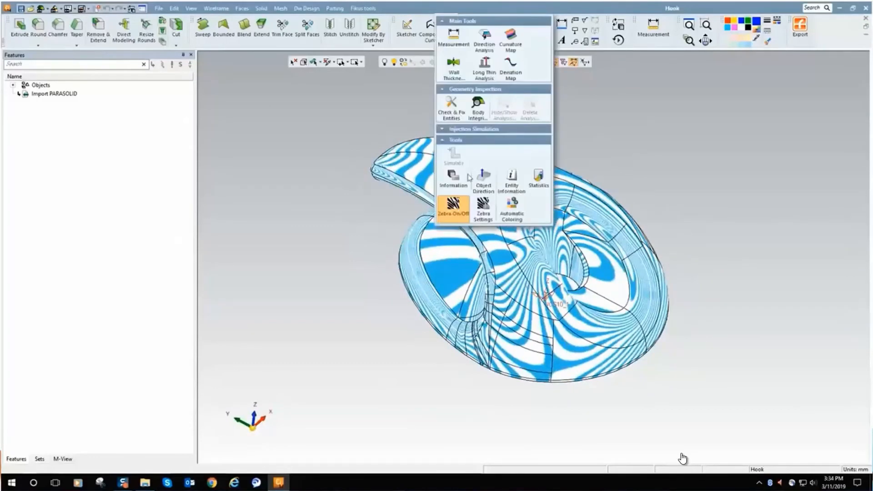
click(483, 209)
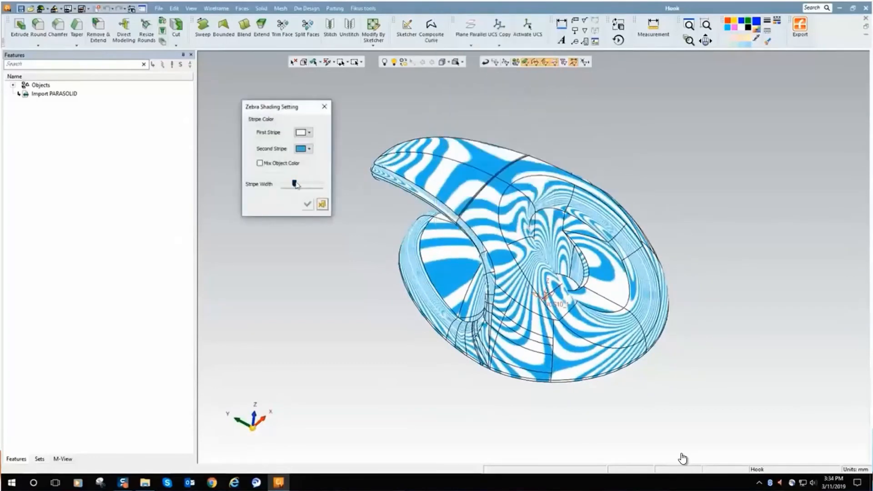
drag(295, 184, 293, 185)
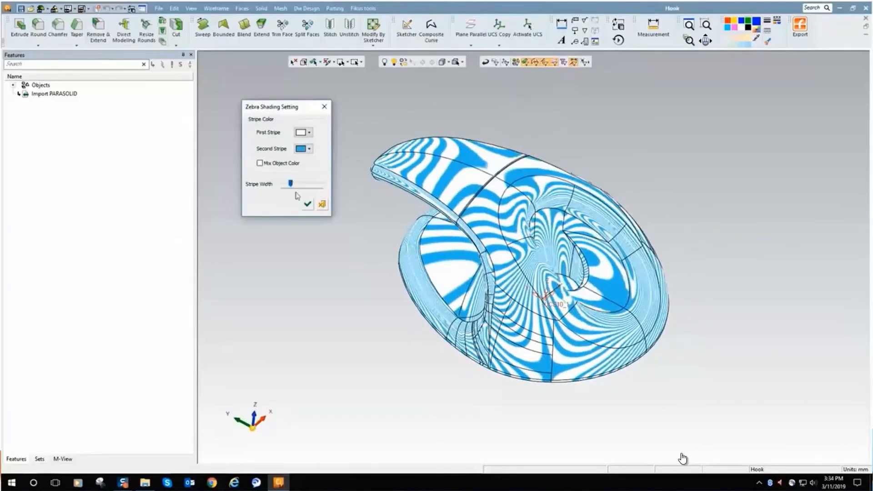
click(308, 205)
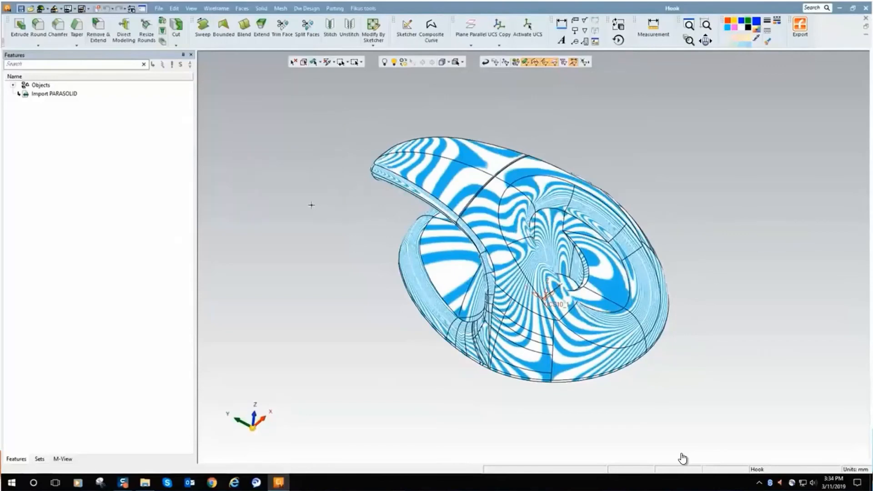